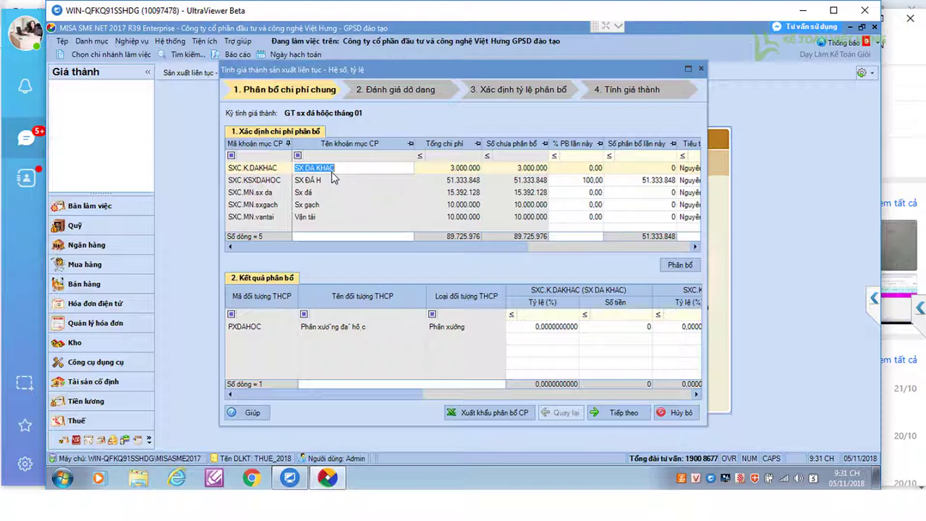
Cancel the current cost allocation and restart the coefficient/ratio product cost calculation
click(680, 413)
click(546, 285)
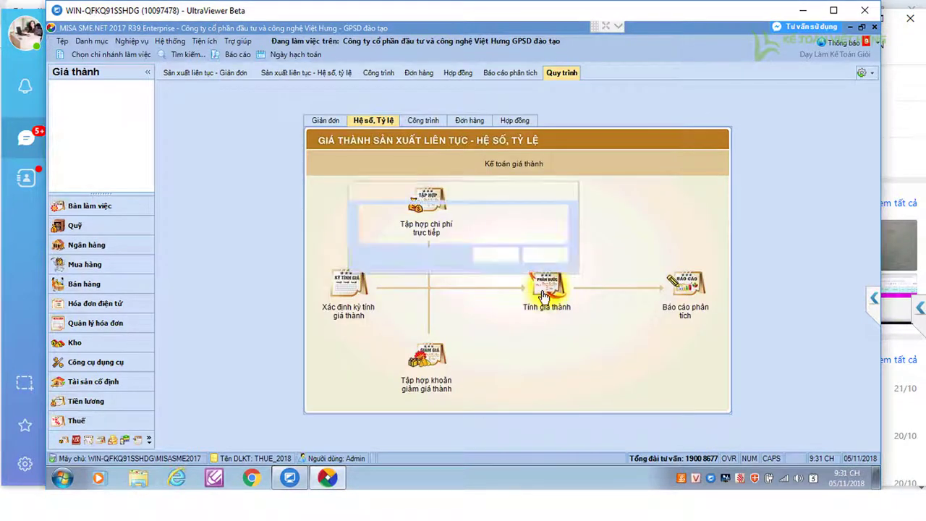
click(513, 257)
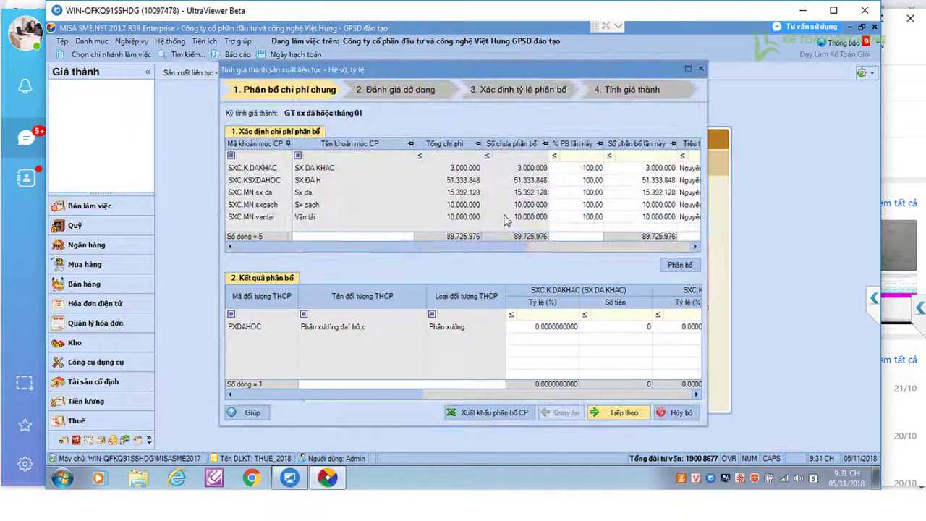
Review the SXC.K.DAKHAC and SXC.KSXDAHOC cost items and open the voucher details behind the SXC.KSXDAHOC allocation
click(282, 169)
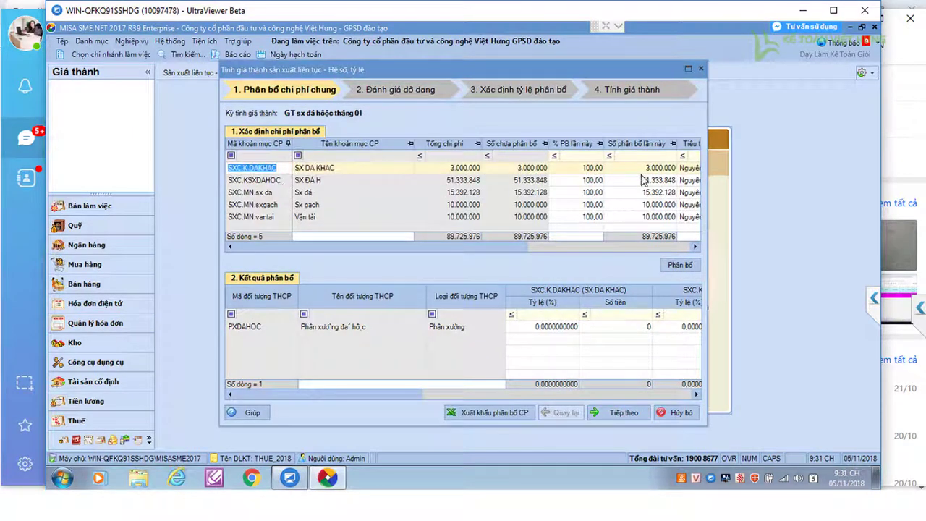
click(271, 182)
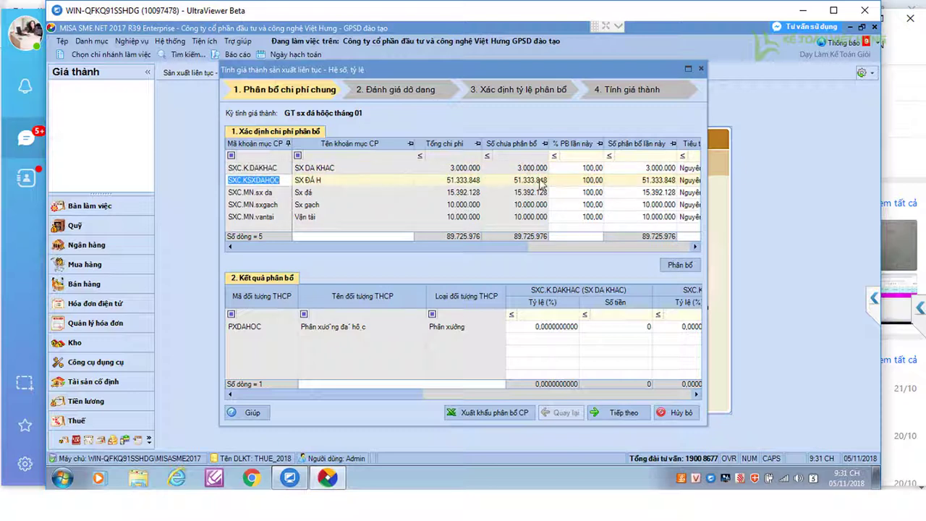
drag(525, 253, 695, 246)
click(676, 181)
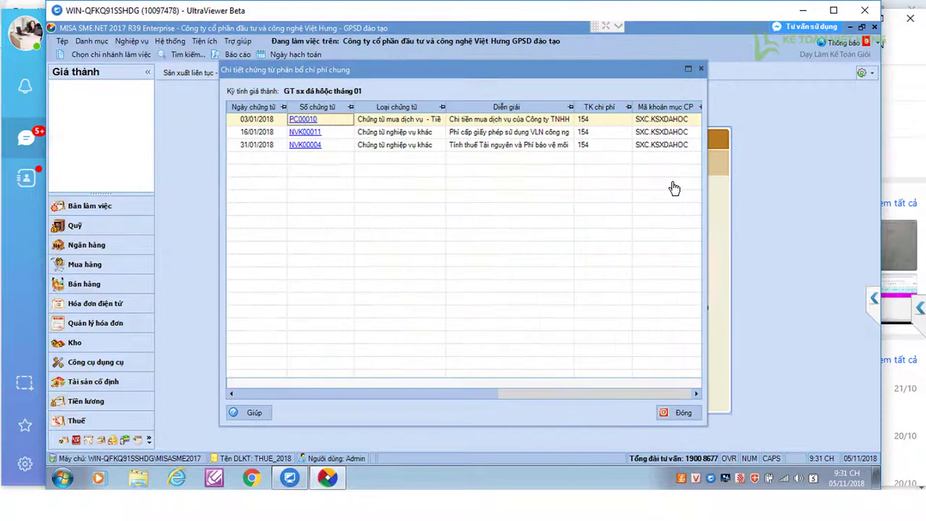
Open service purchase voucher PC00010 and check the cost item assigned to each of its two service lines
click(299, 122)
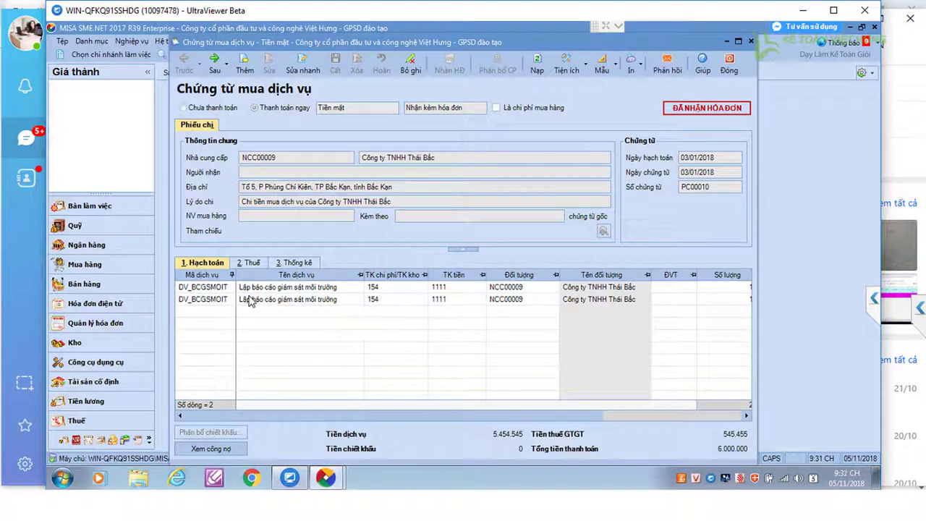
click(297, 265)
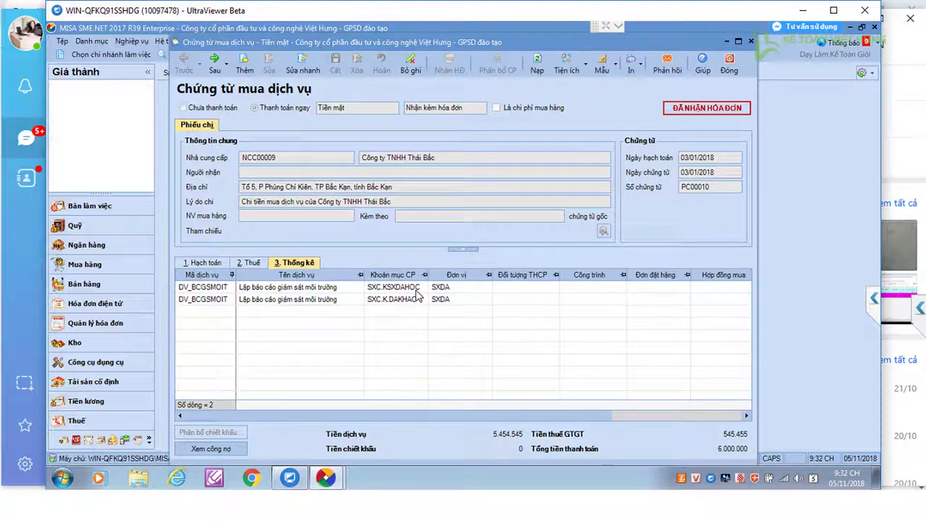
click(415, 289)
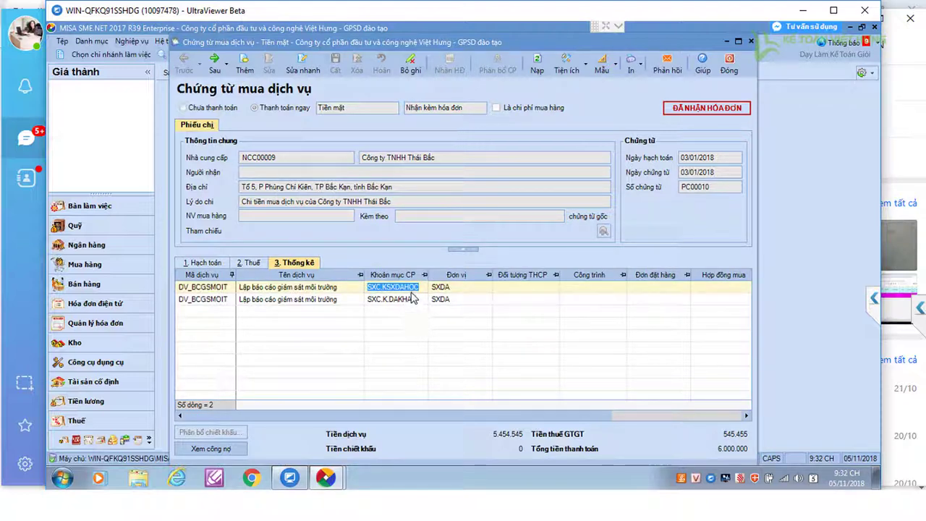
click(410, 303)
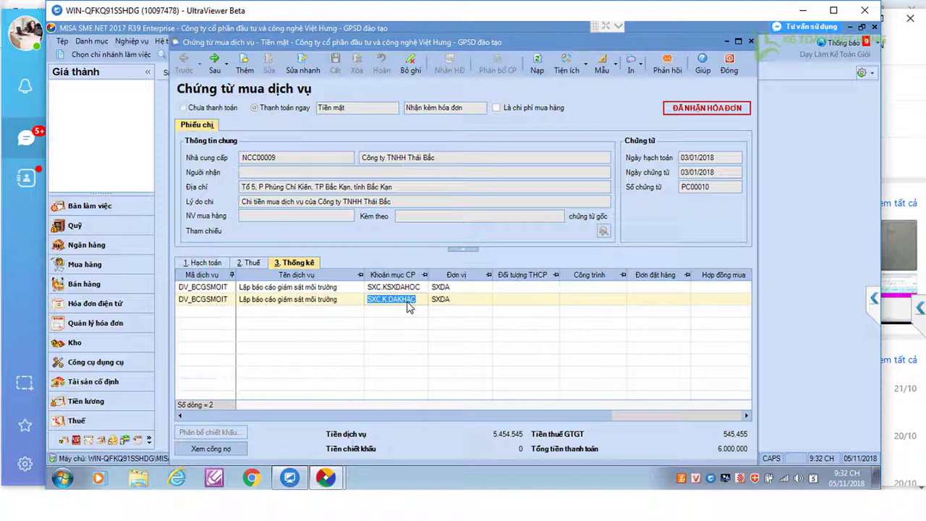
Check the unit prices of both service lines in the voucher's accounting entries
click(211, 265)
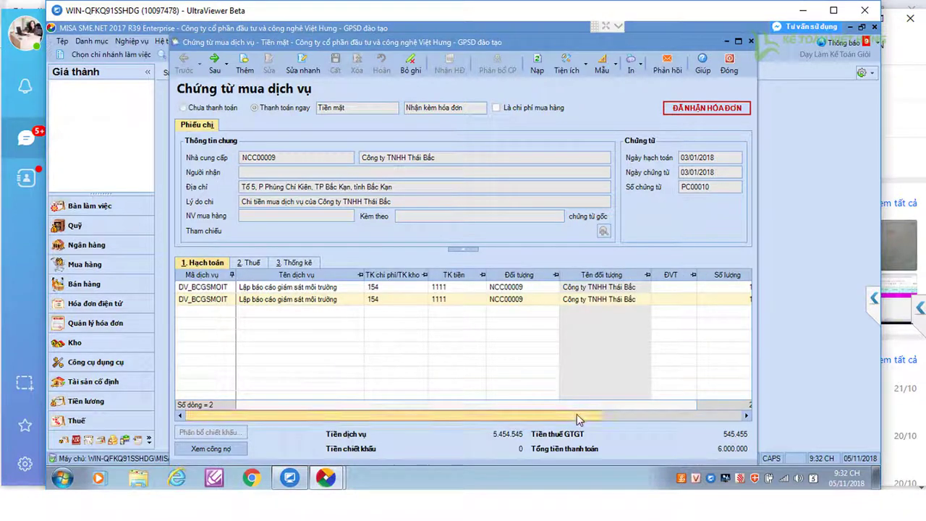
drag(608, 417, 715, 426)
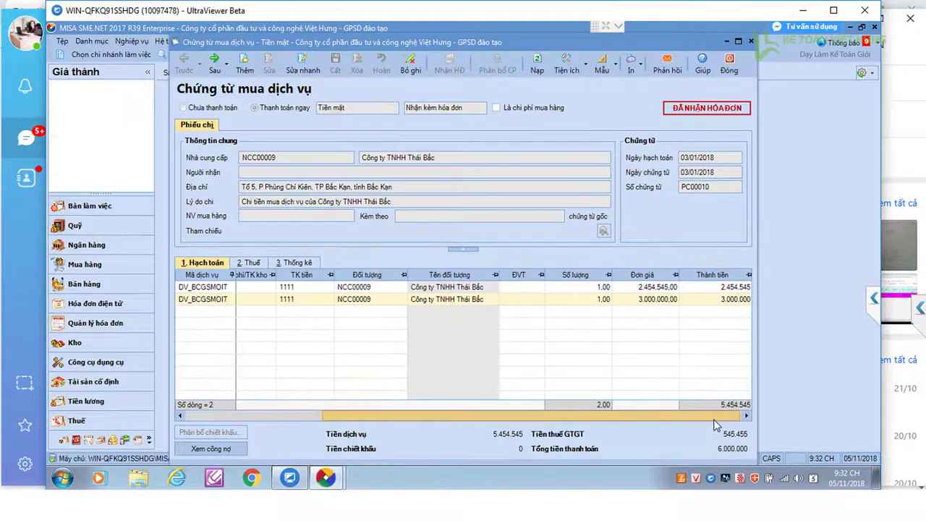
click(653, 289)
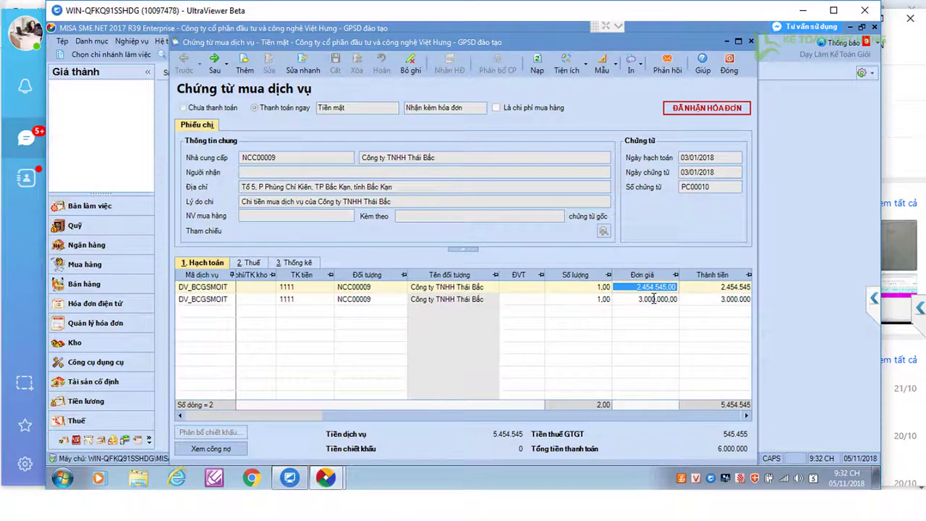
click(653, 299)
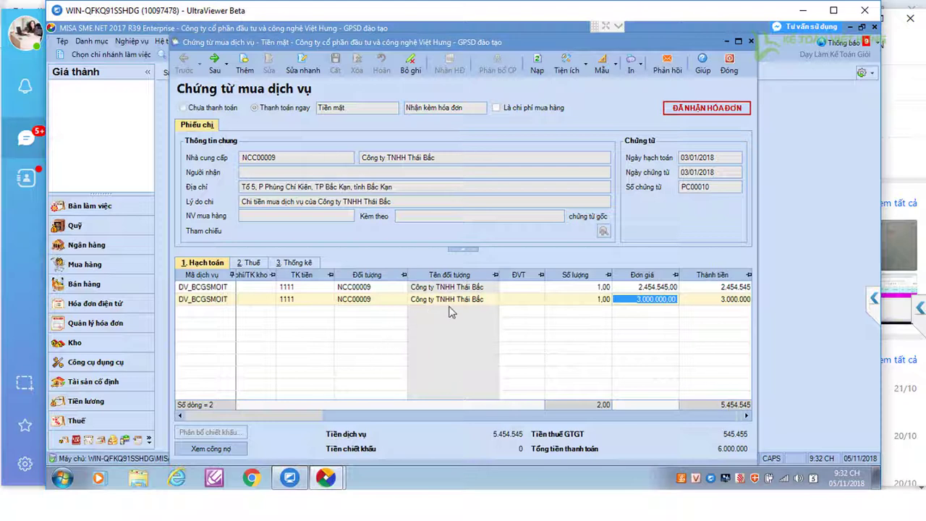
Compare the cost items of the two service lines once more and close voucher PC00010
click(296, 262)
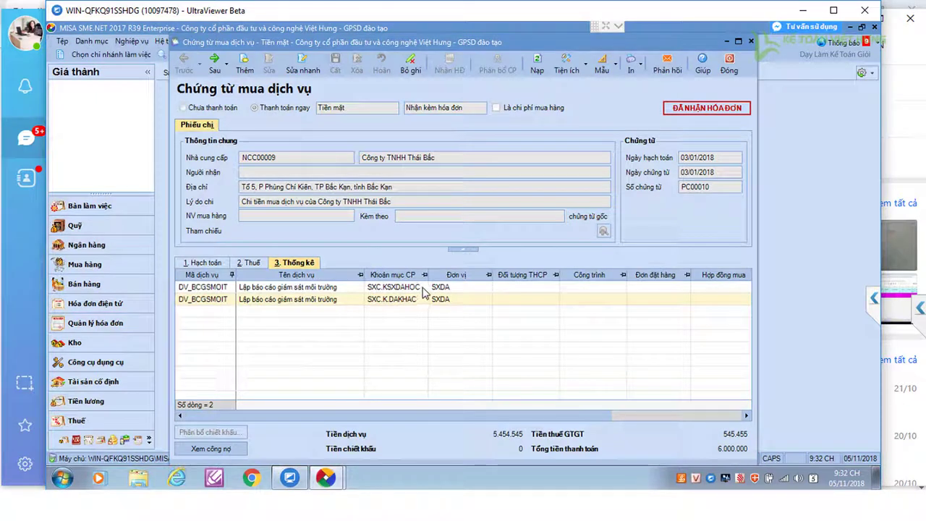
click(425, 288)
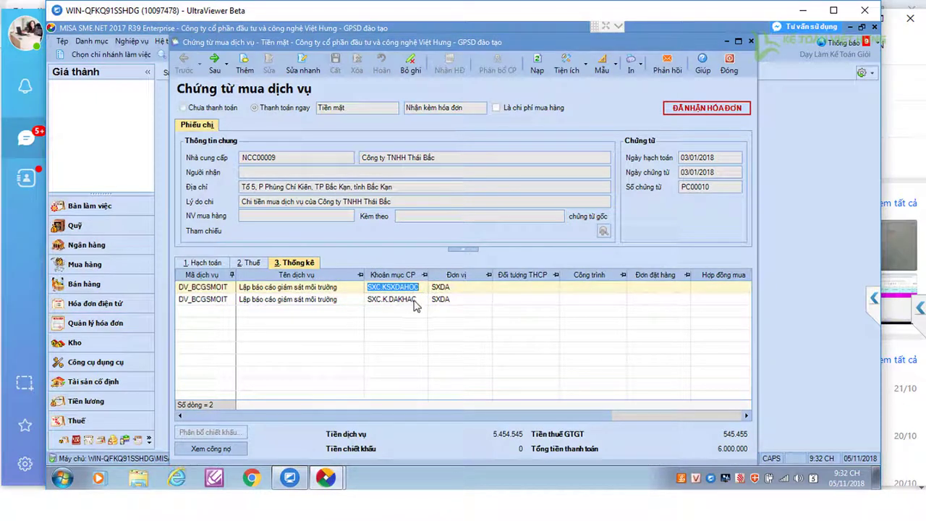
click(417, 299)
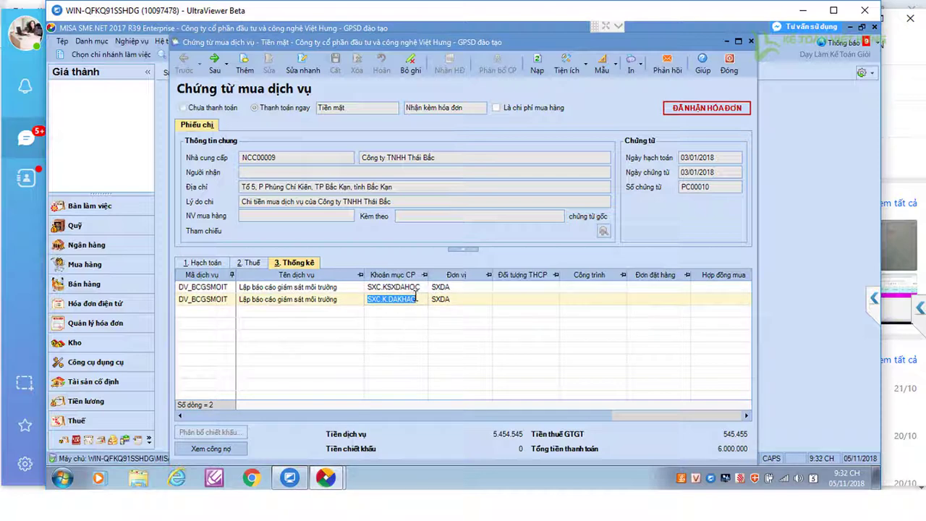
click(731, 66)
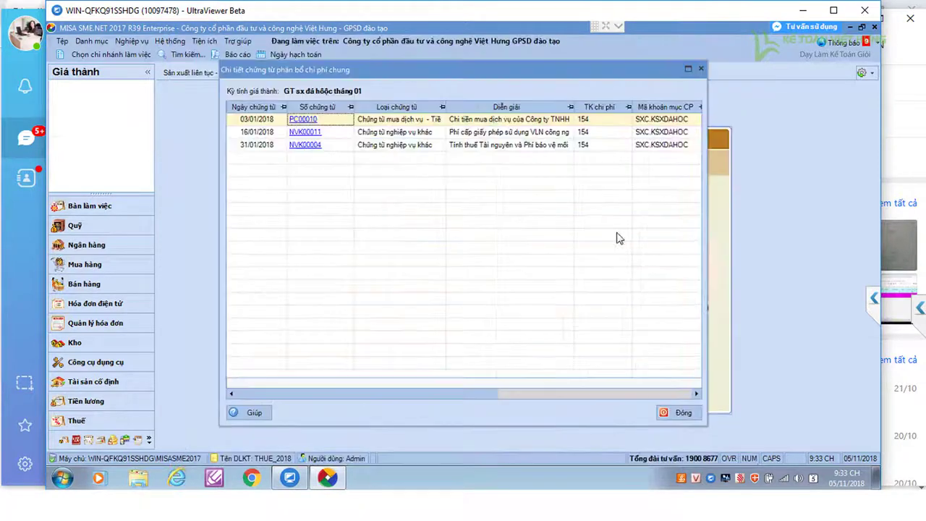
Open voucher NVK00011, check the amount and cost item of its licence fee entry, and close it
click(303, 135)
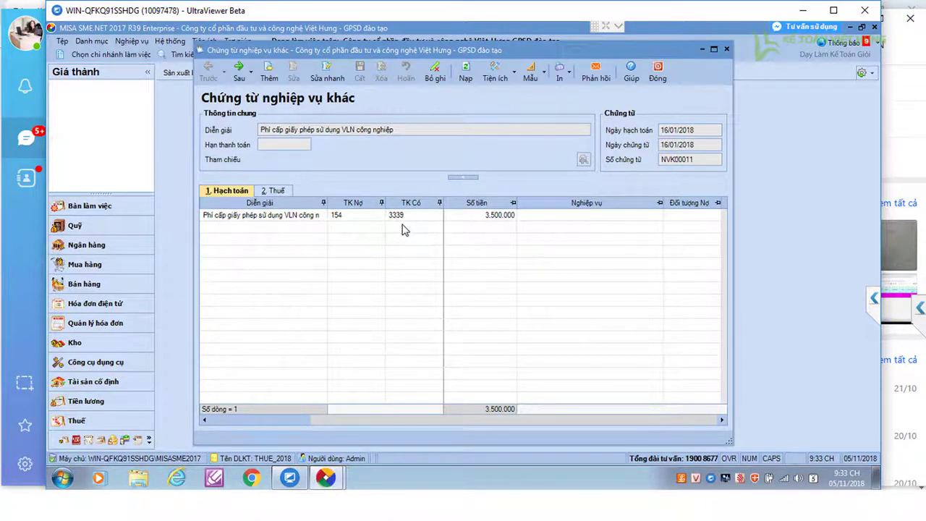
click(484, 218)
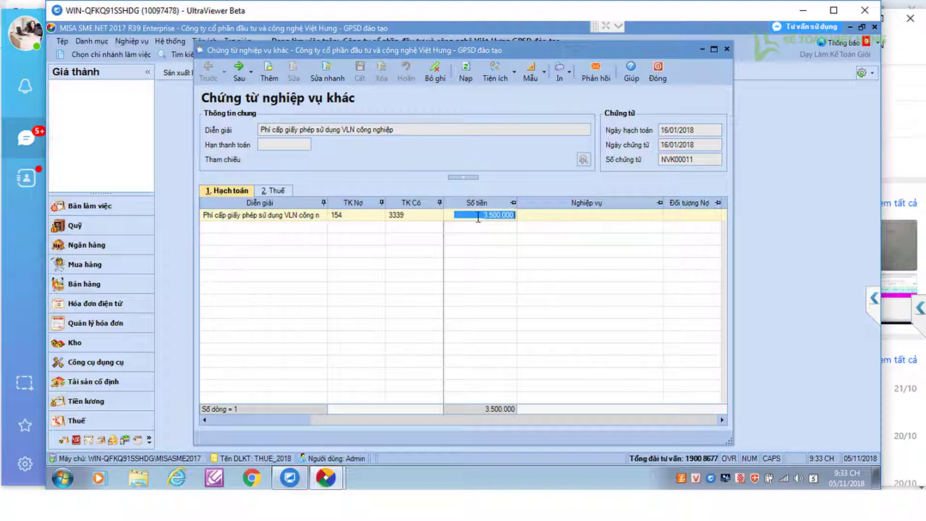
click(482, 214)
double_click(498, 214)
drag(299, 420, 541, 438)
click(521, 217)
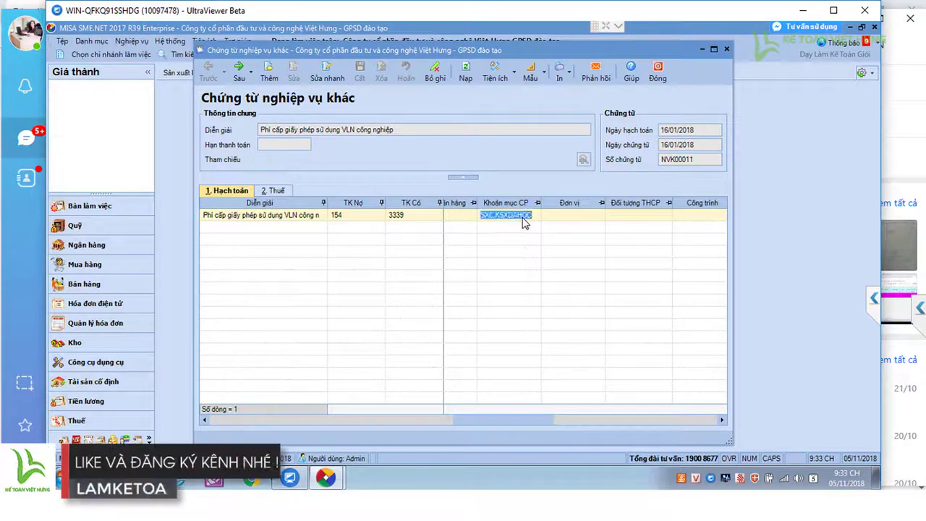
click(658, 73)
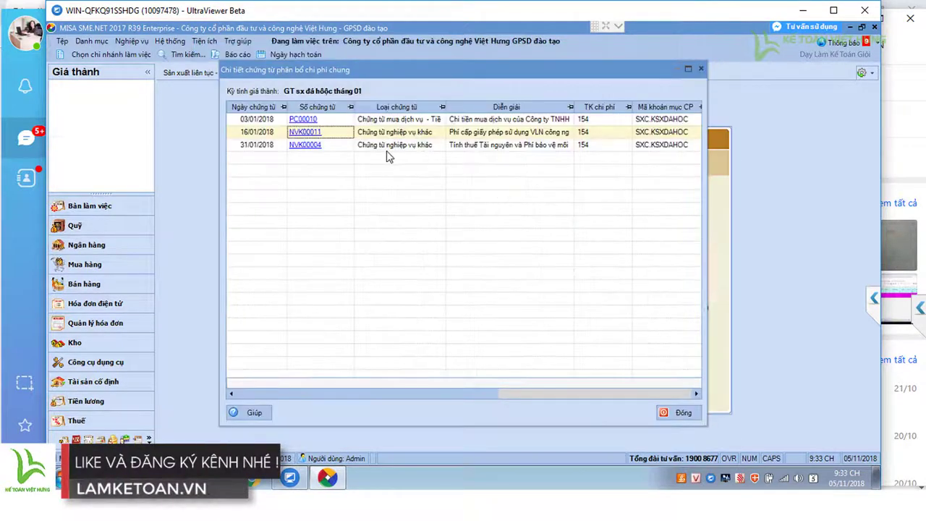
Open voucher NVK00004 and examine the descriptions, amounts, credit account and cost items of its resource tax and environmental fee lines
click(313, 146)
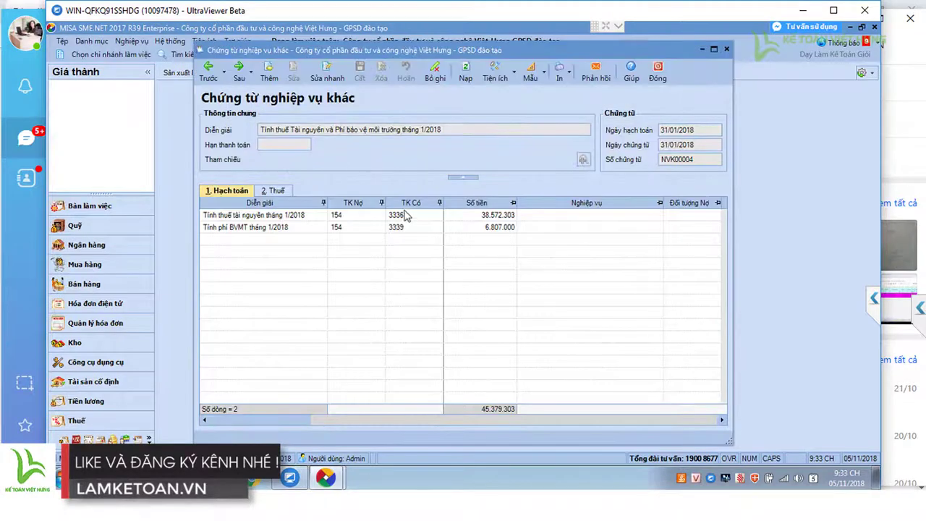
click(423, 130)
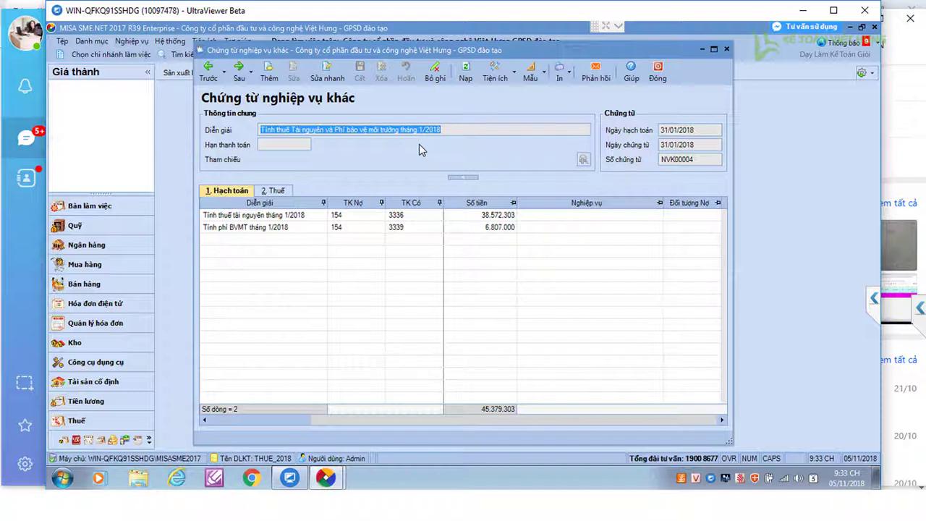
click(274, 219)
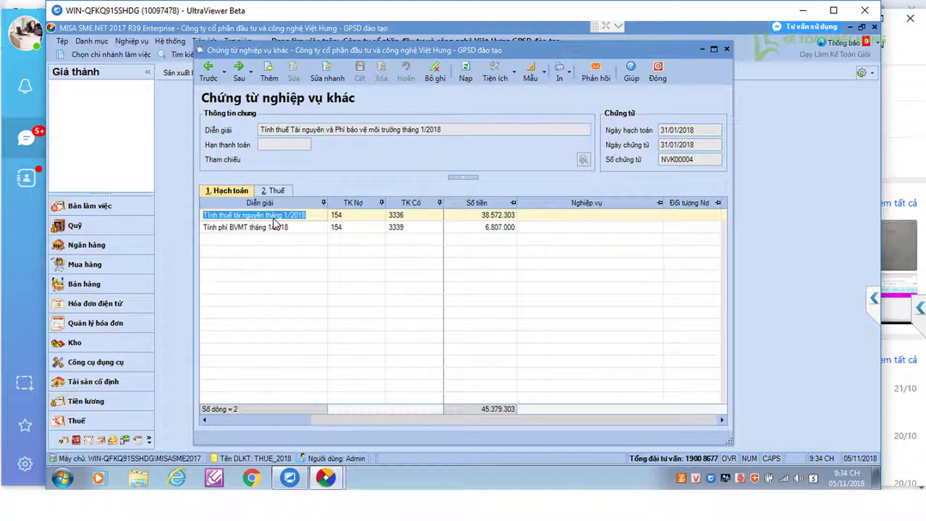
click(296, 228)
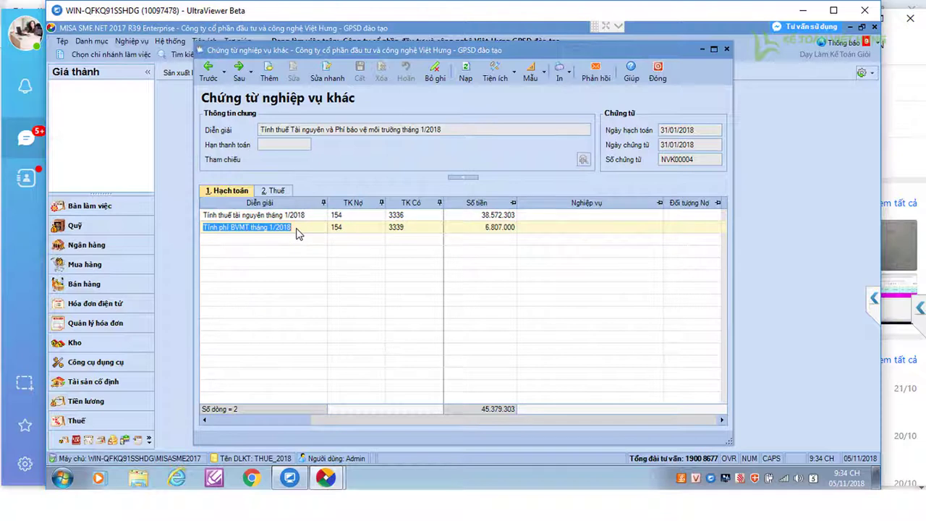
click(489, 214)
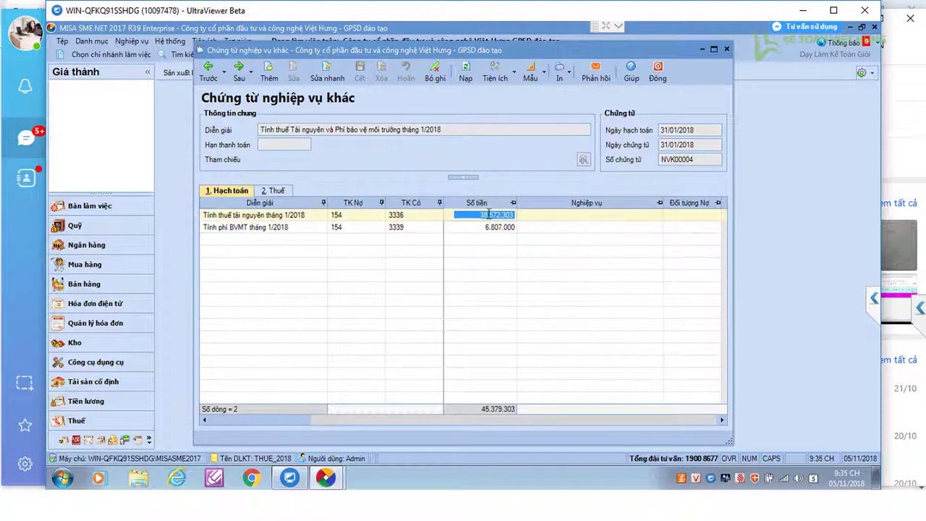
click(391, 225)
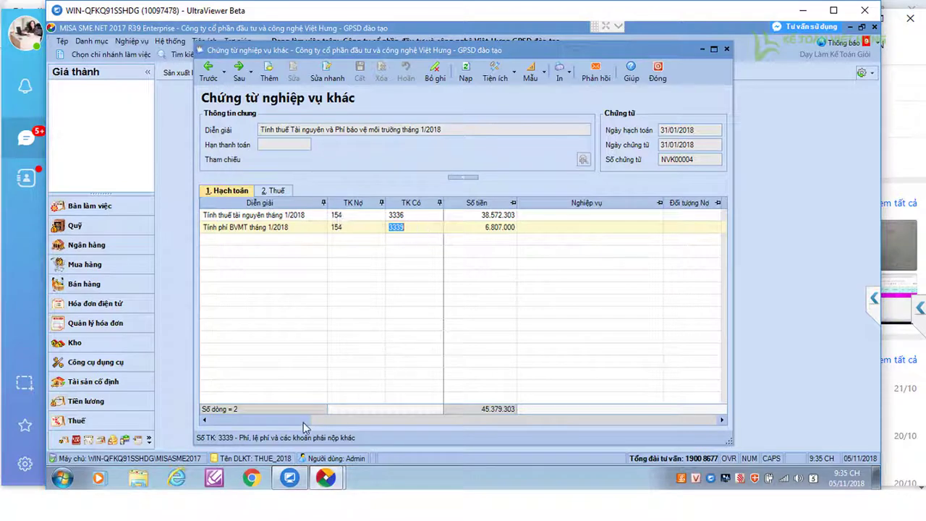
drag(305, 424, 532, 424)
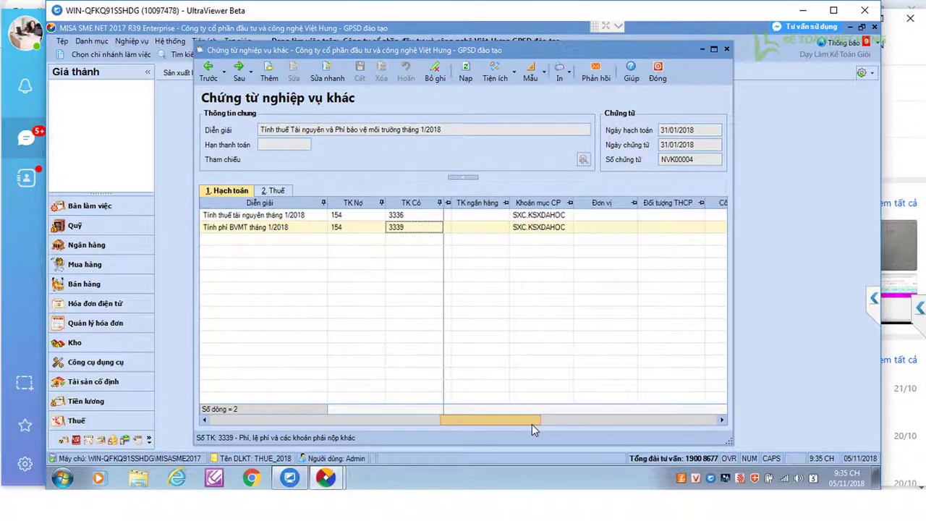
Unpost voucher NVK00004, make it editable and add a third line duplicating "Tính phí BVMT tháng 1/2018" with accounts 154/3339
click(435, 73)
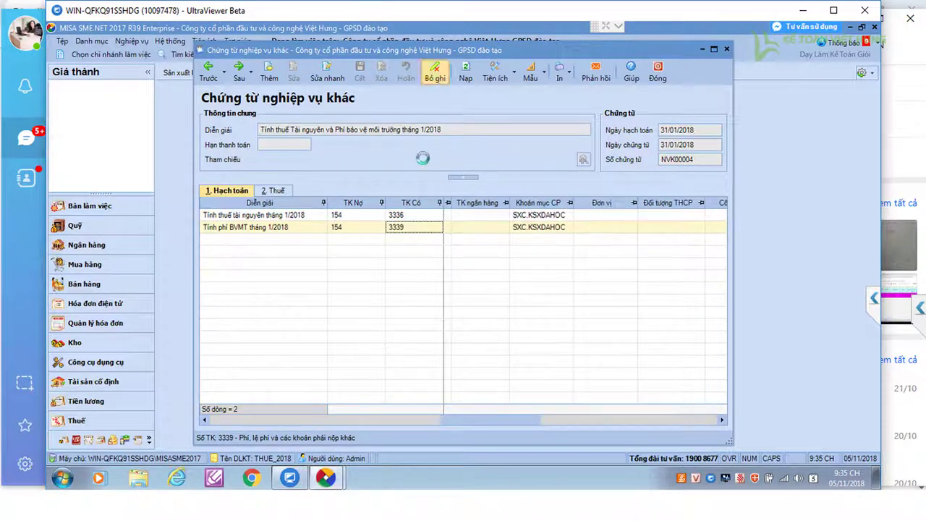
click(294, 72)
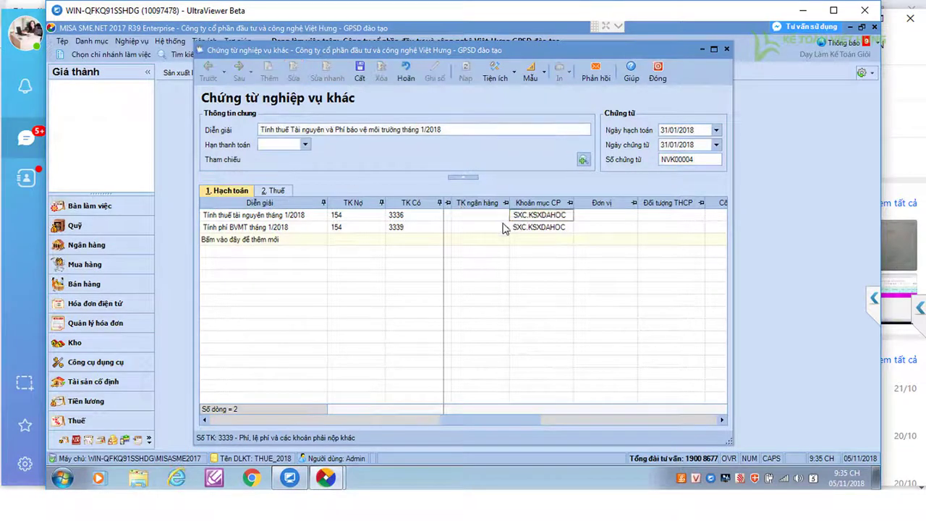
drag(438, 423, 374, 438)
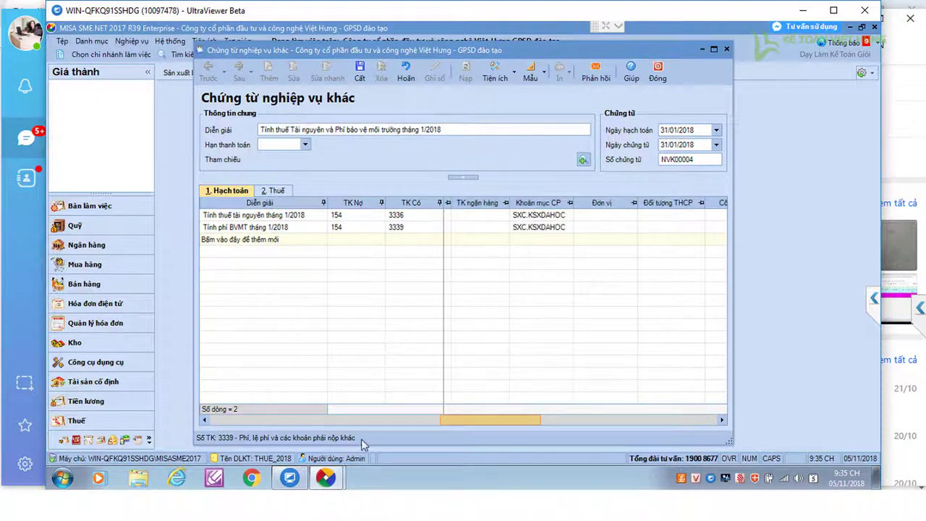
click(464, 419)
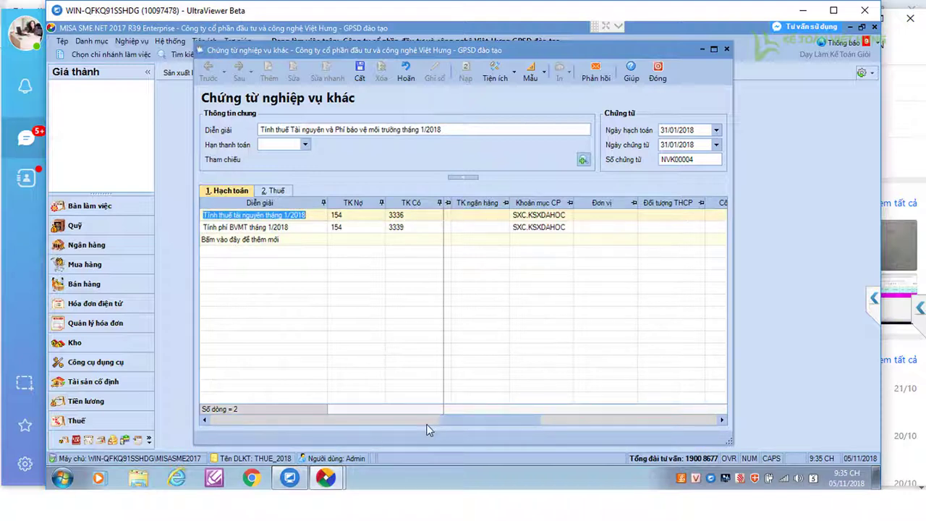
key(Down)
key(Down)
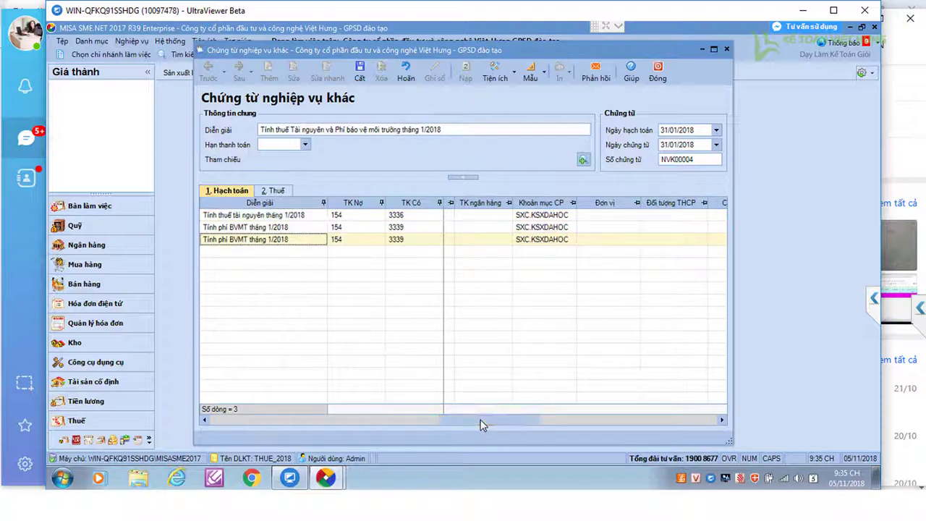
key(Tab)
key(Tab)
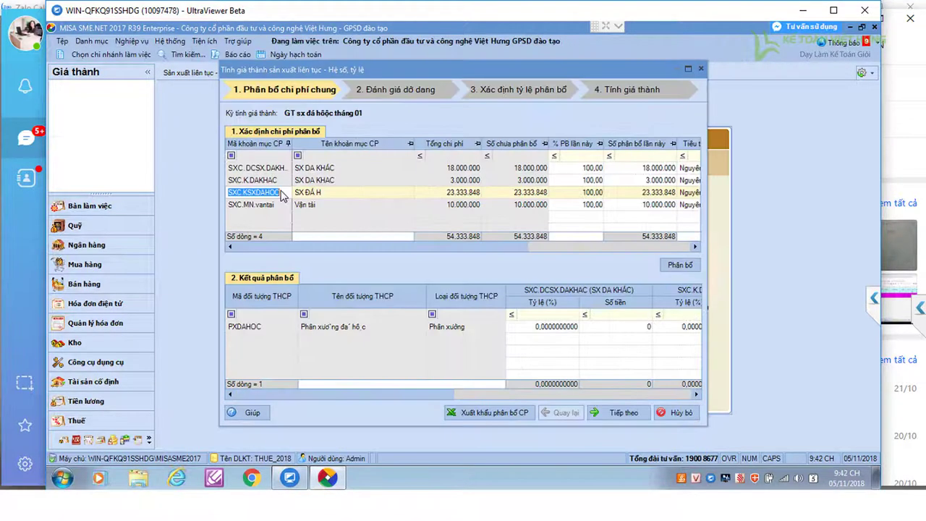
Set this period's allocation percentage to 0 for SXC.DCSX.DAKHAC, SXC.K.DAKHAC and SXC.MN.vantai, keeping SXC.KSXDAHOC at 100
click(598, 168)
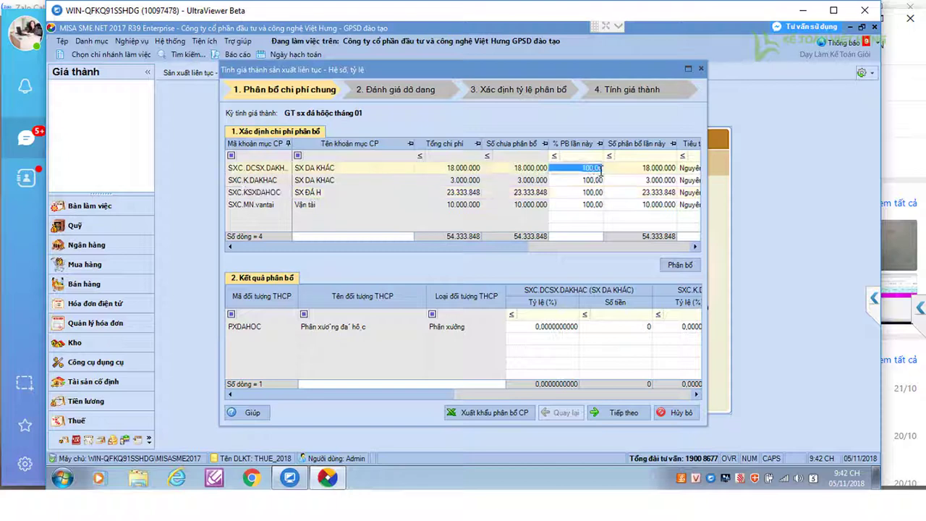
text(0)
key(Down)
text(0)
key(Down)
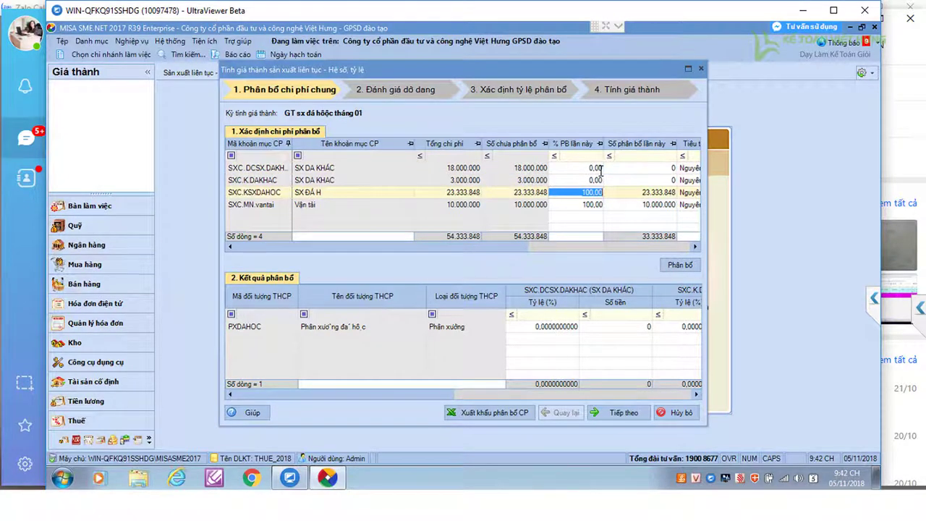
key(Down)
text(0)
click(598, 180)
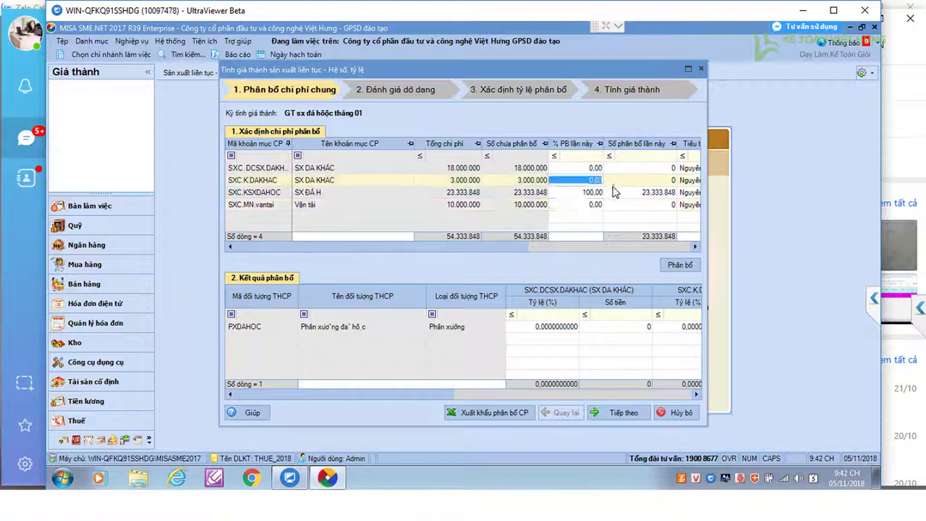
click(595, 192)
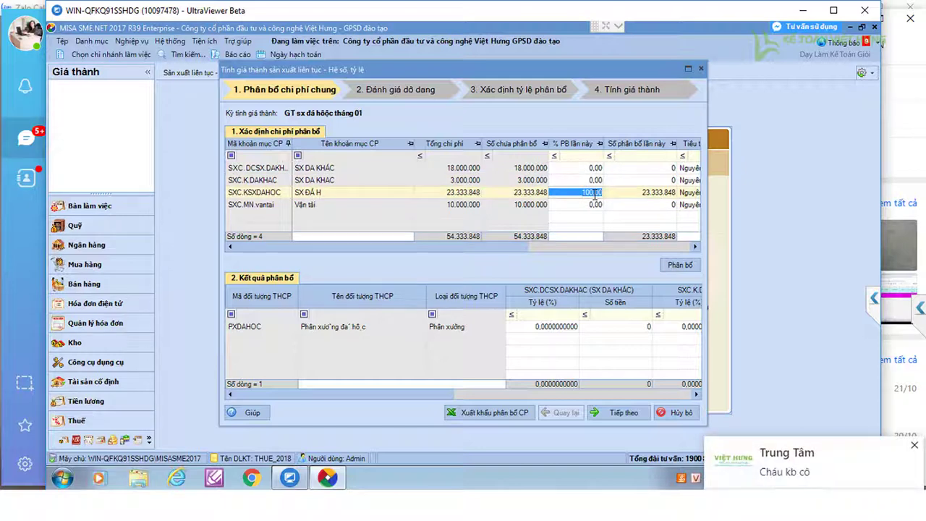
Allocate the shared costs to workshop PXDAHOC and check the allocation results
click(913, 453)
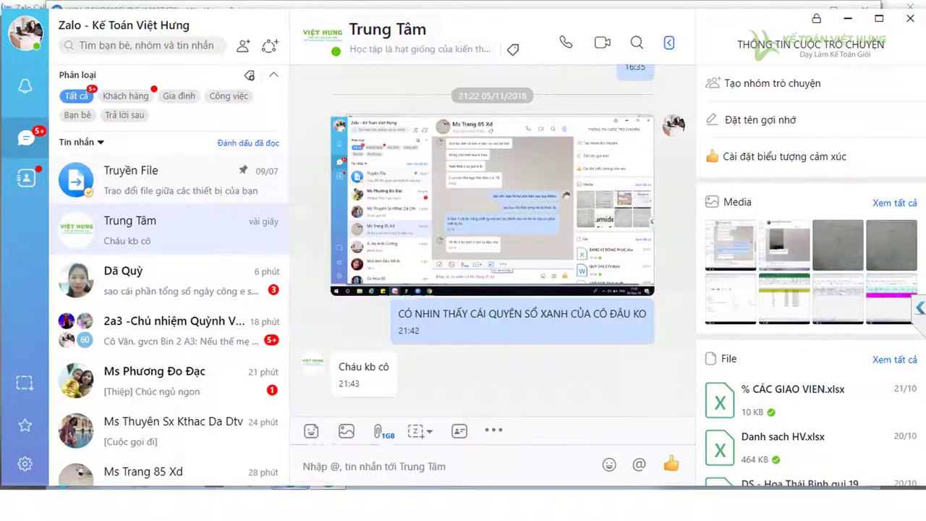
key(alt+Tab)
click(657, 309)
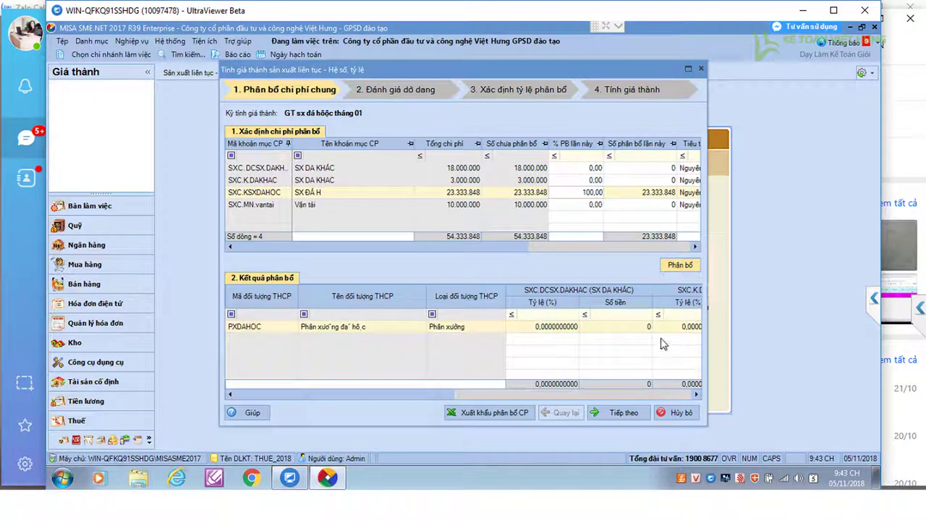
click(623, 412)
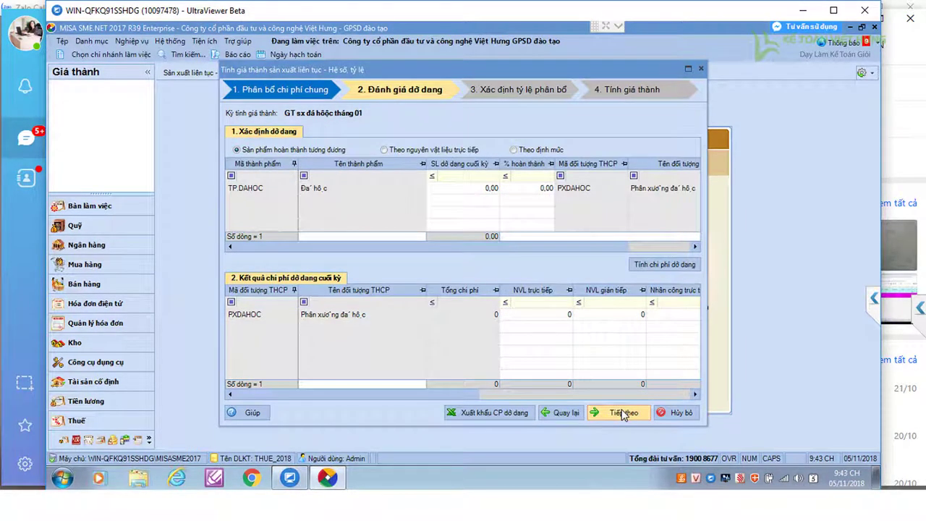
click(567, 412)
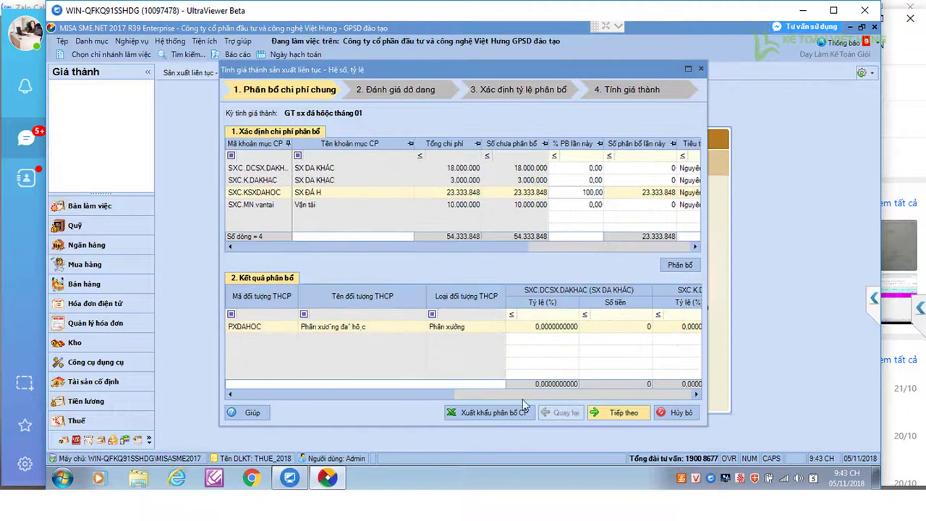
drag(449, 395, 436, 414)
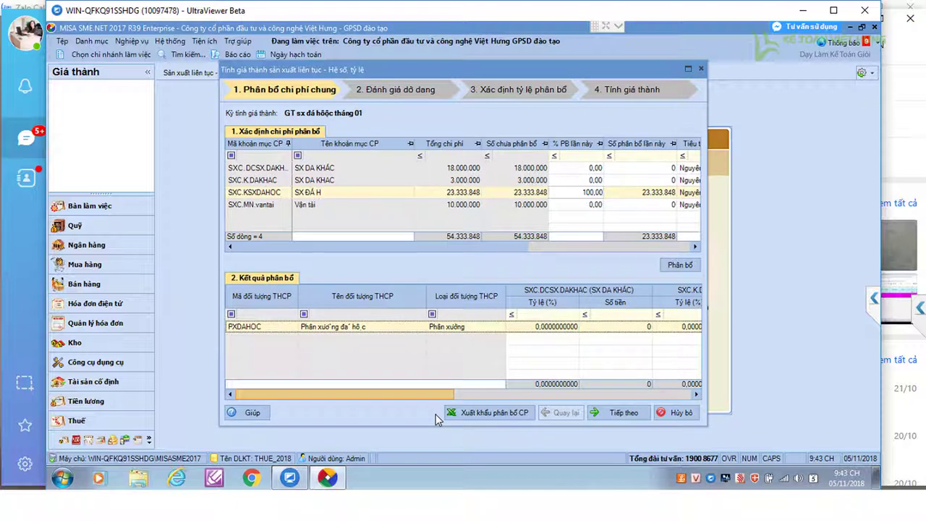
drag(435, 414, 437, 414)
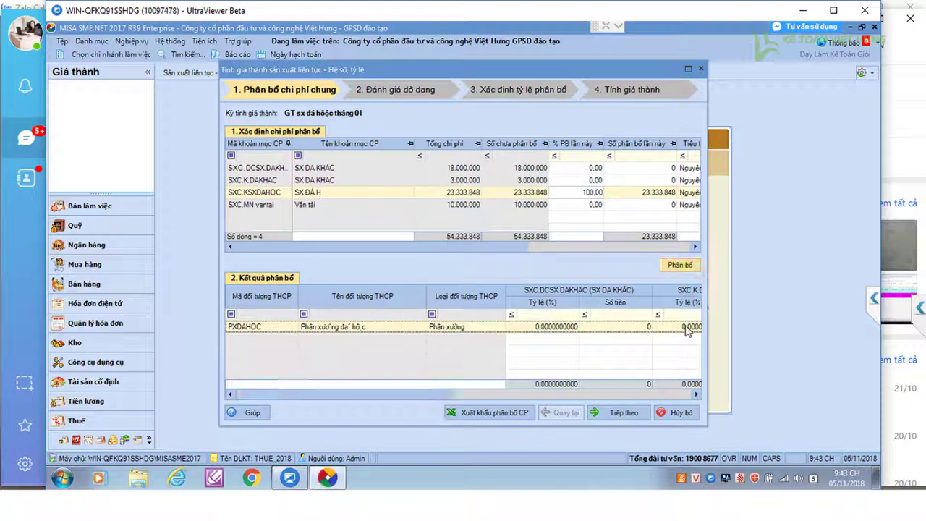
Proceed through the work-in-progress valuation and set the allocation method of PXDAHOC to Tỷ lệ
click(610, 413)
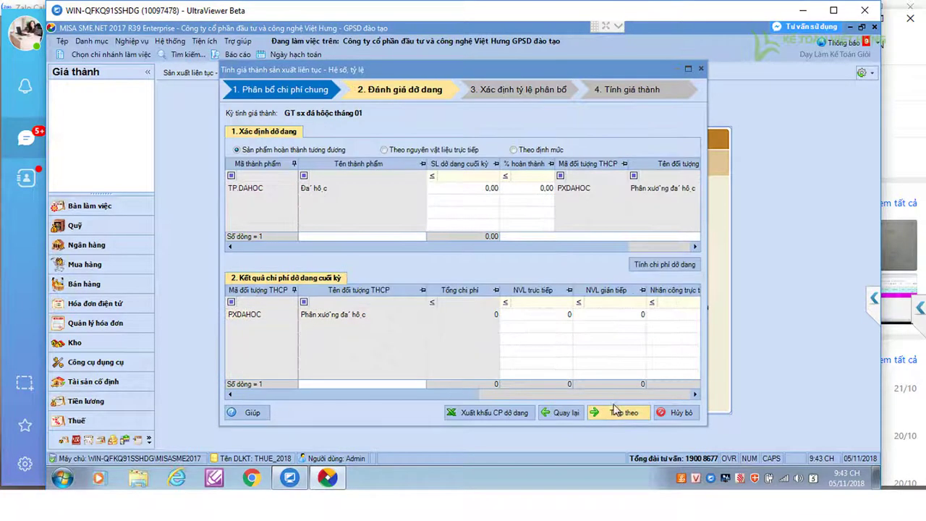
click(617, 417)
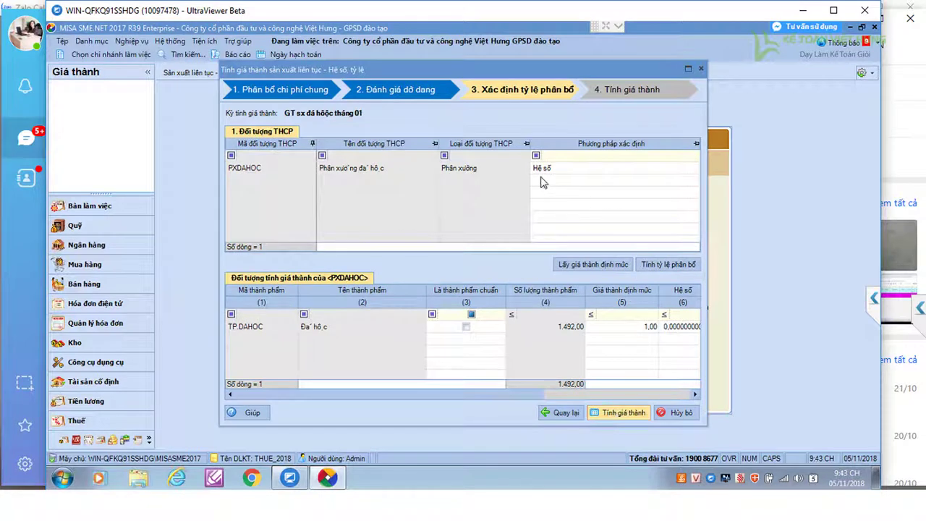
click(693, 171)
click(694, 168)
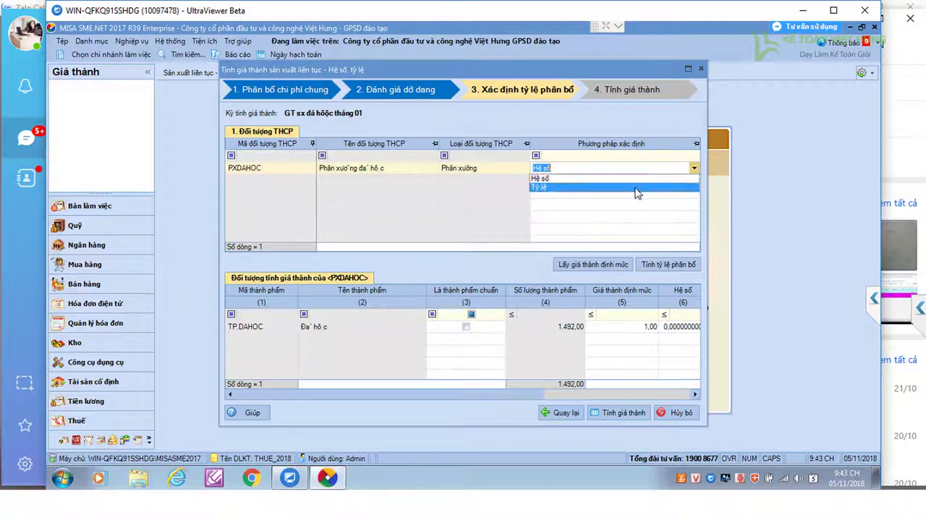
click(637, 192)
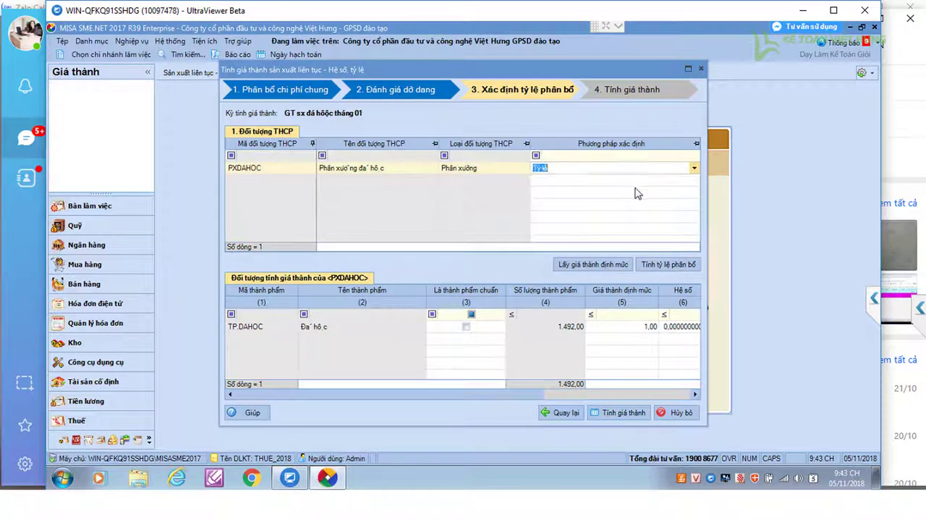
Calculate the cost allocation ratio of finished product TP.DAHOC and check its percentage
click(636, 333)
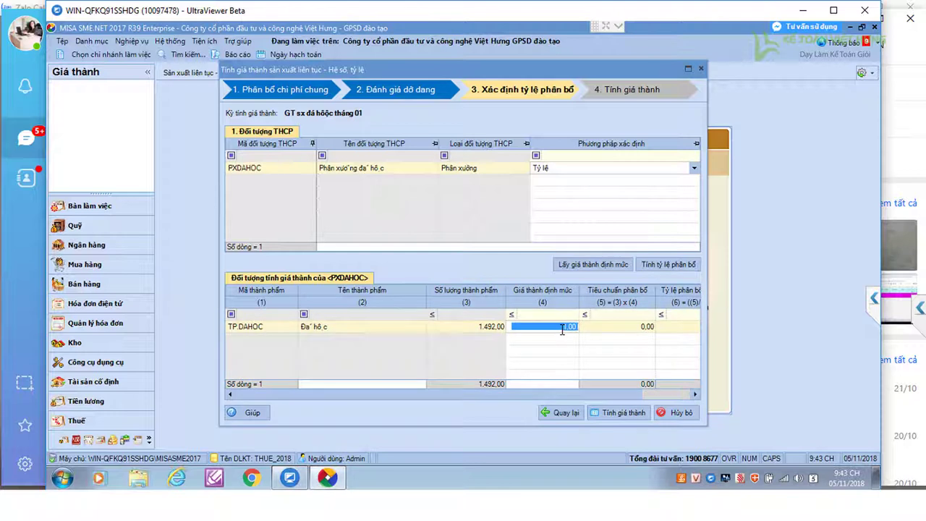
click(674, 269)
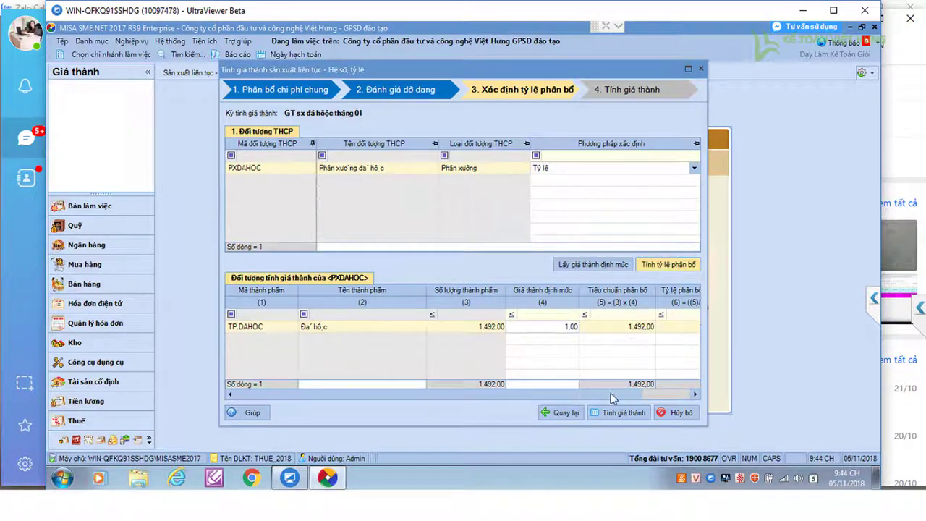
click(643, 395)
drag(646, 400, 663, 403)
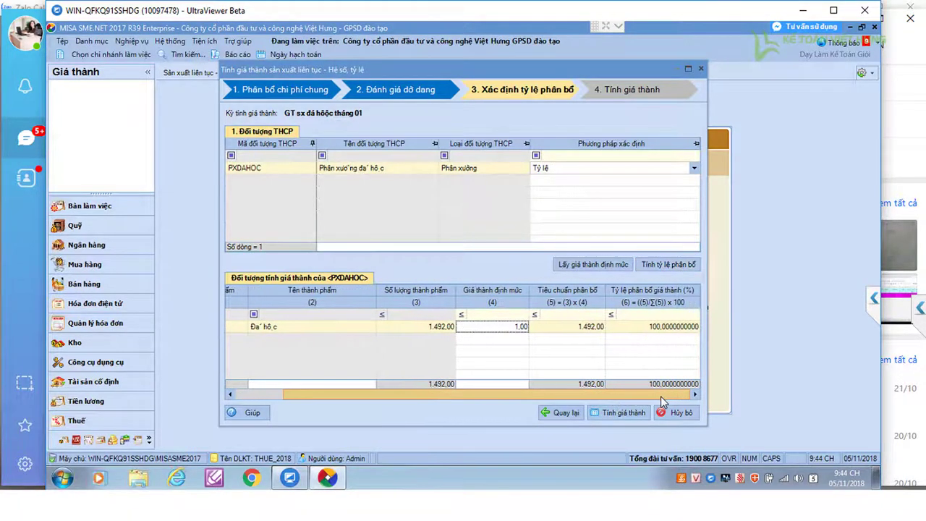
click(675, 333)
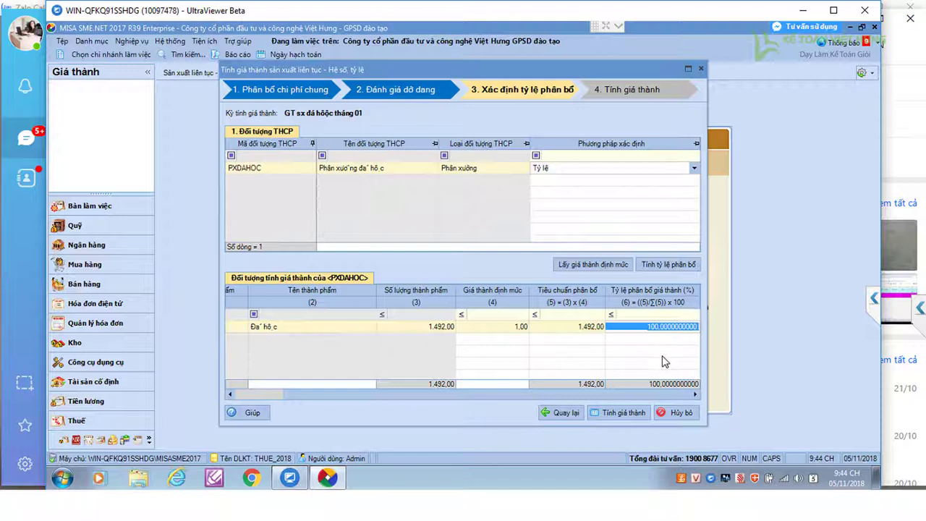
Calculate the production cost of TP.DAHOC and review its cost components, total, quantity and unit cost
click(631, 413)
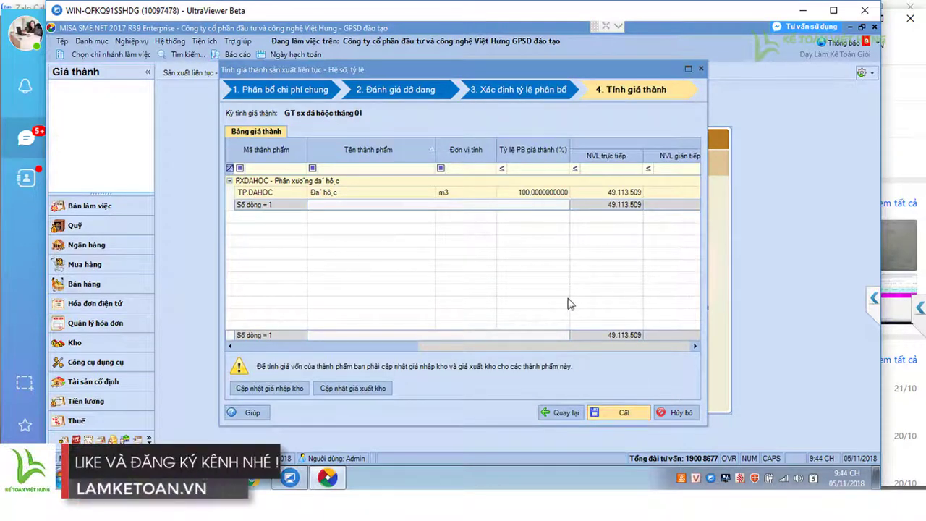
drag(410, 348, 586, 360)
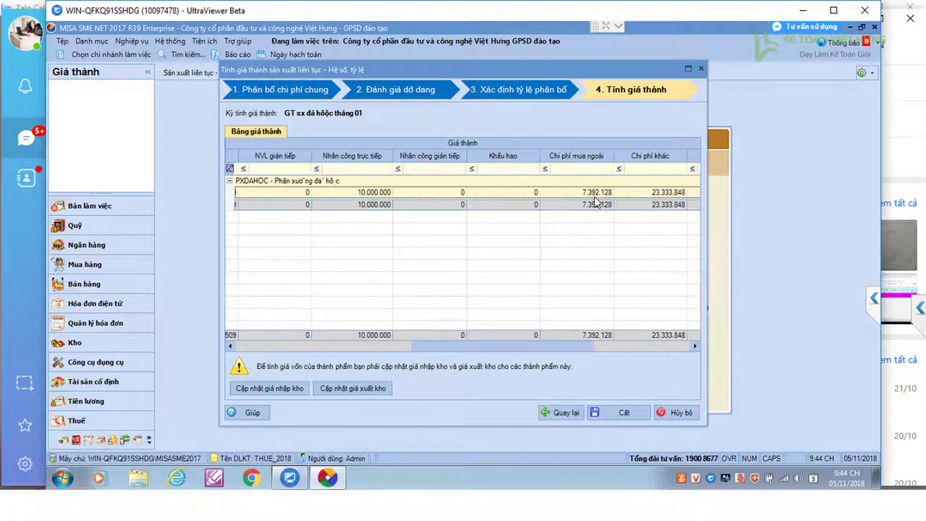
drag(592, 347, 650, 351)
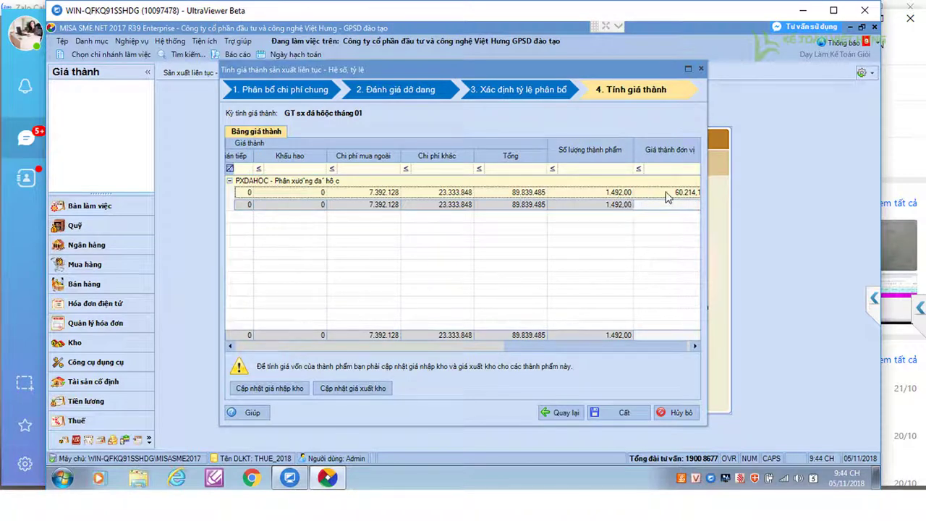
drag(595, 344, 629, 344)
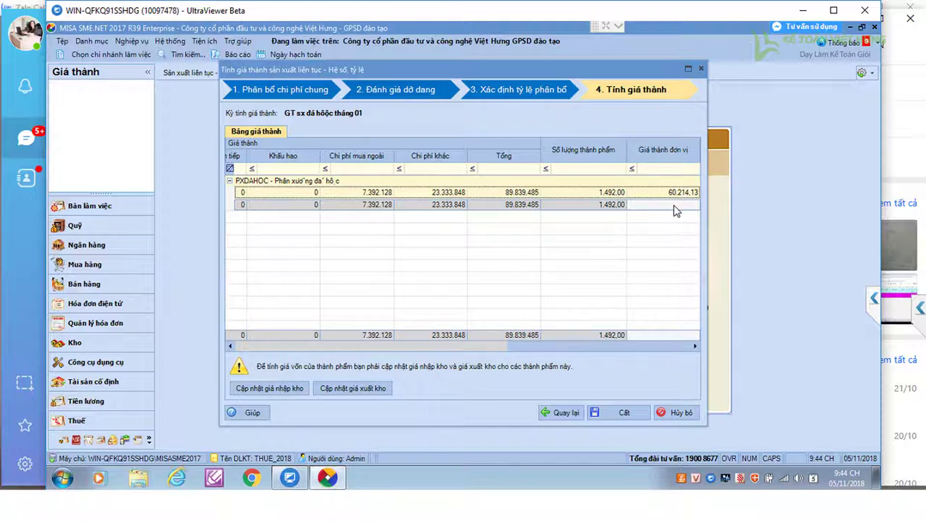
Update the warehouse issue and receipt prices from the costing table and save the costing results
click(374, 388)
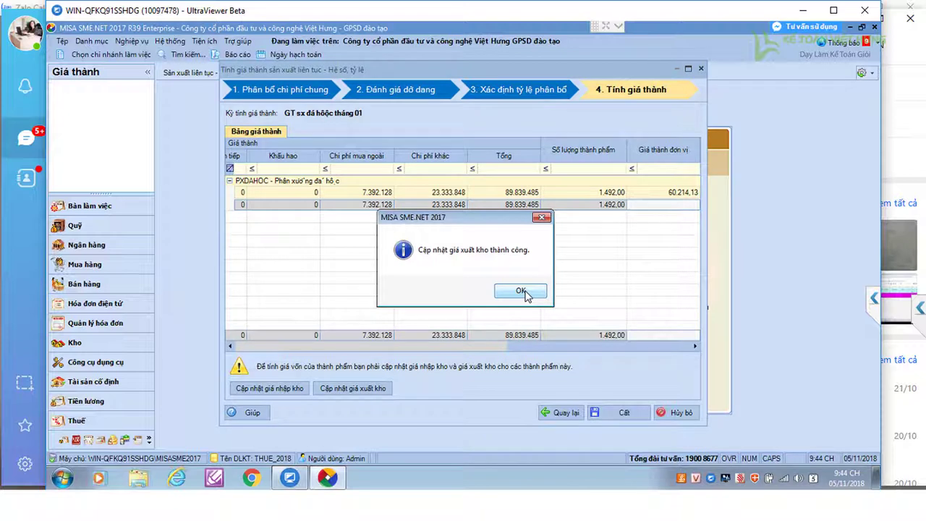
click(522, 291)
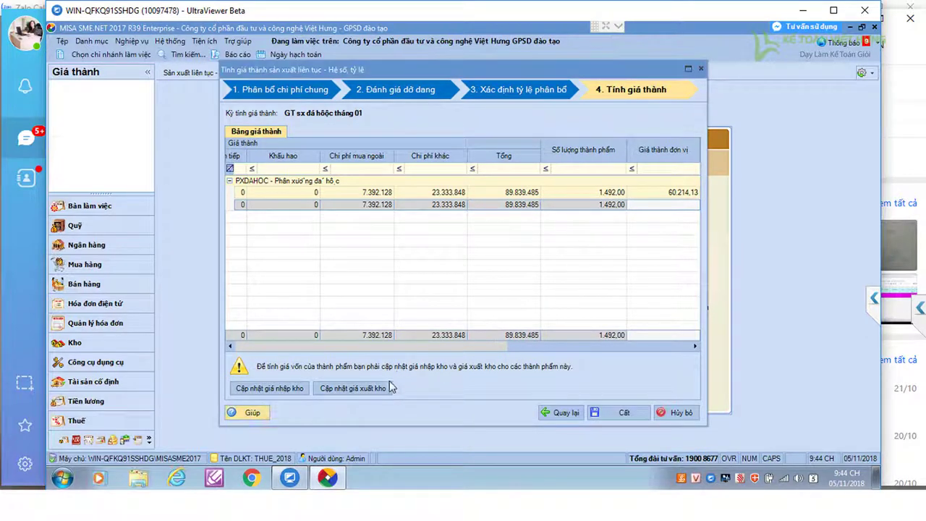
click(286, 392)
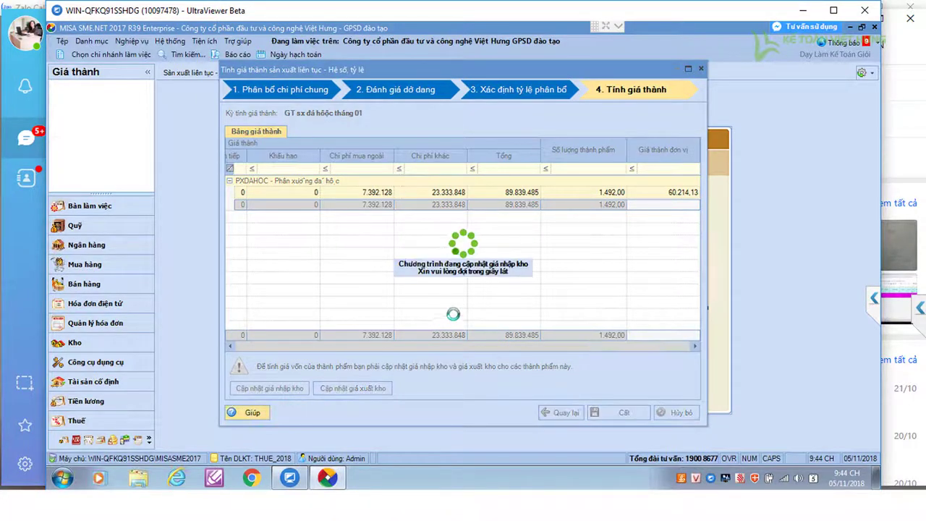
click(515, 296)
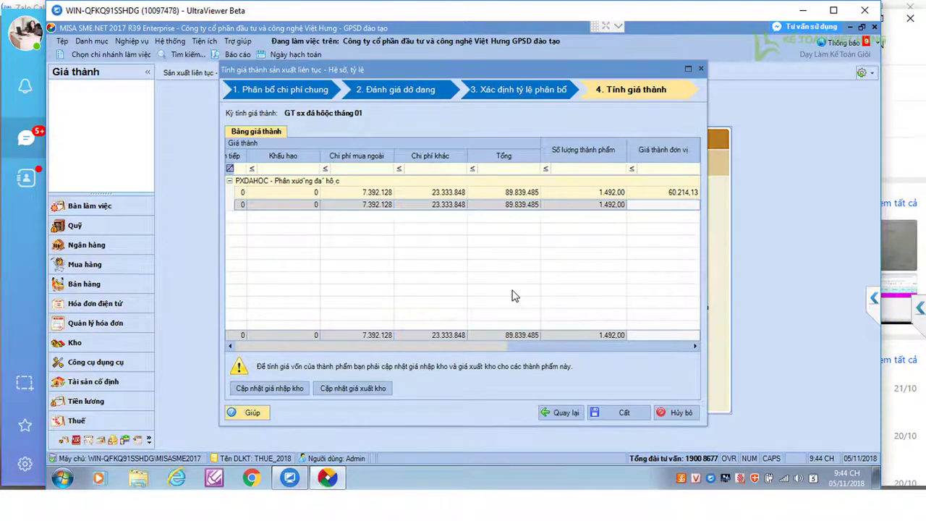
click(622, 417)
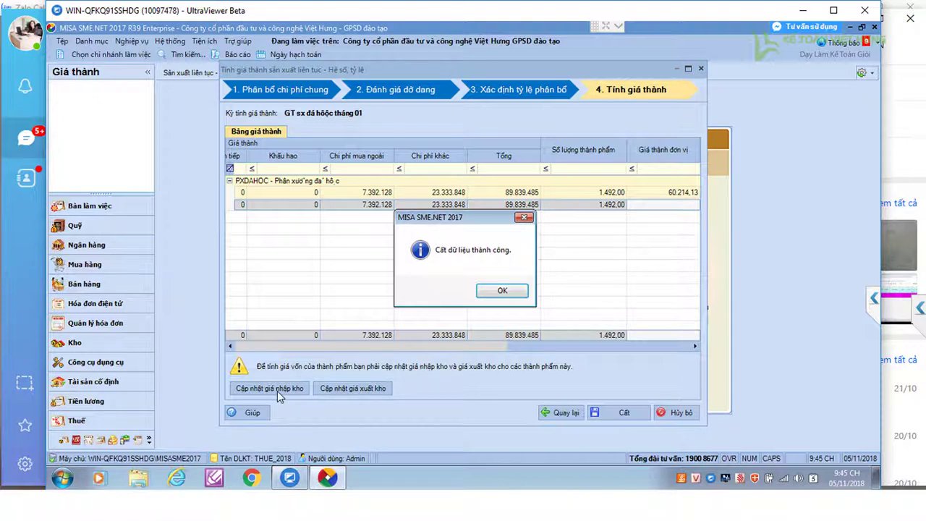
click(514, 292)
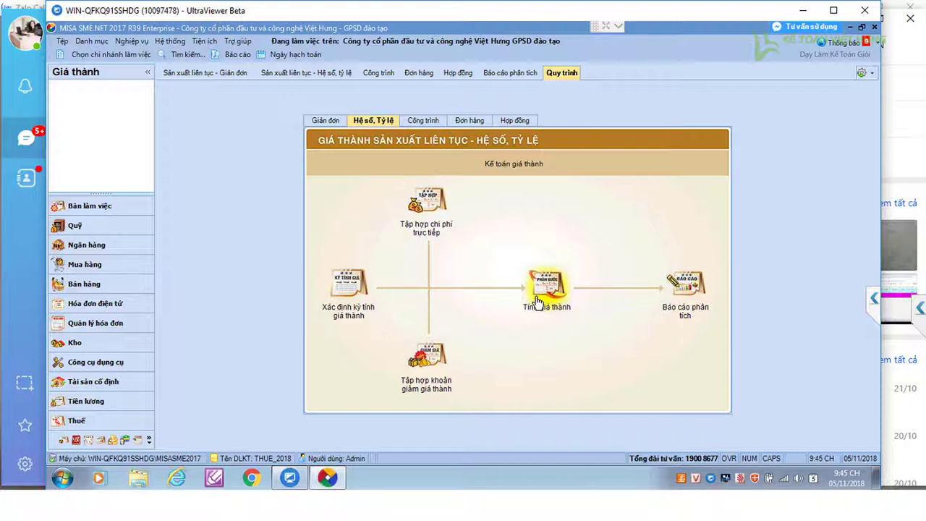
Calculate warehouse issue prices for all items by warehouse for Tháng 1, 01/01/2018 to 31/01/2018, with a monthly costing period
click(78, 343)
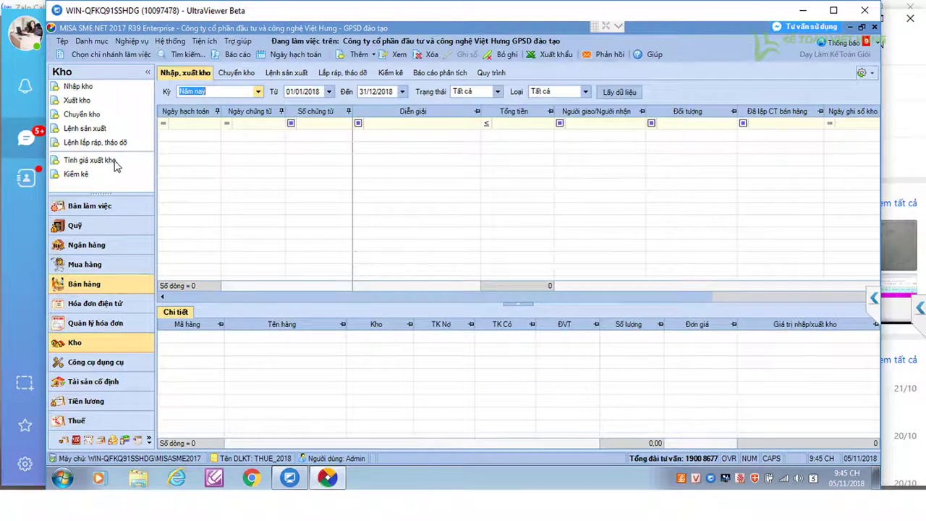
click(114, 162)
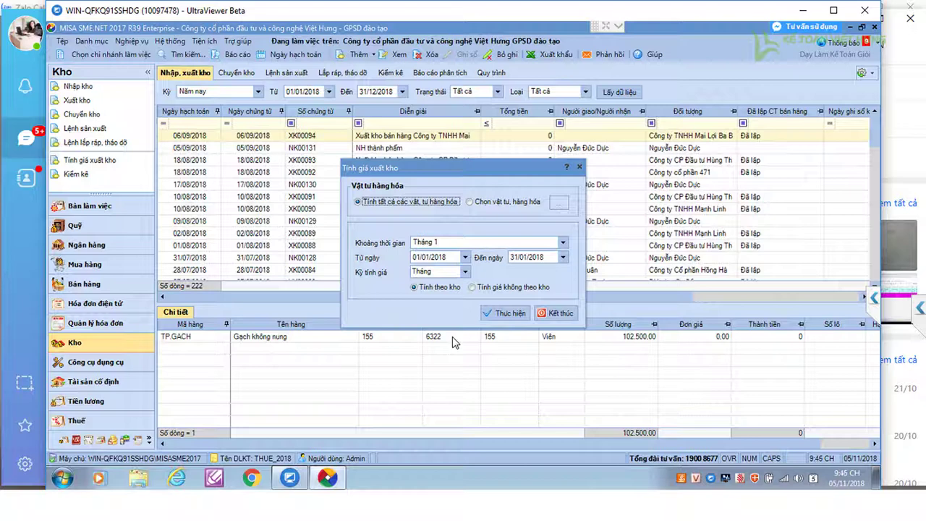
mouse_move(181, 506)
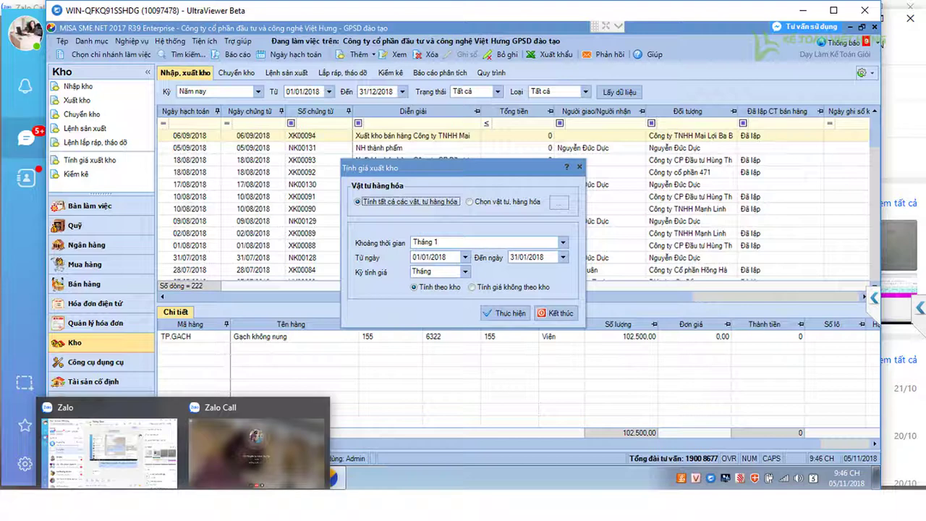
click(517, 318)
click(509, 293)
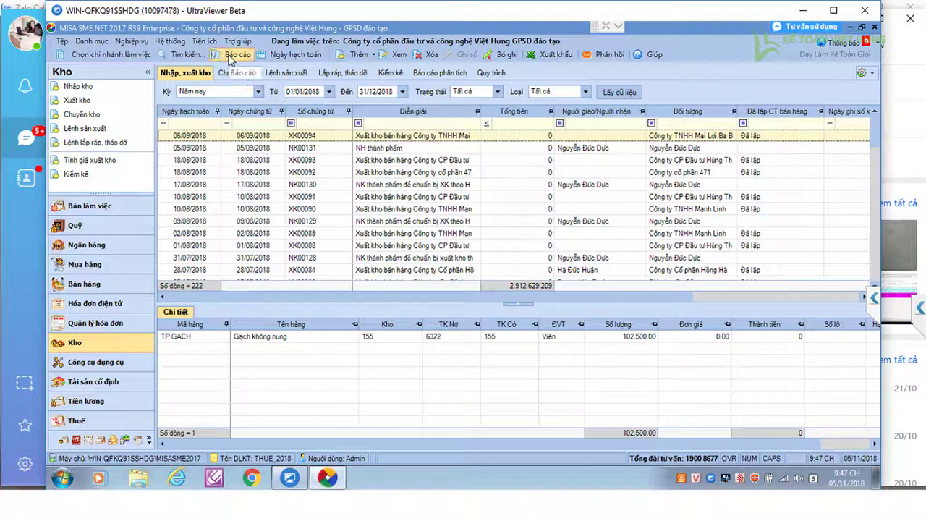
Generate the Tổng hợp tồn kho report for warehouse 155 (kho tp), period Tháng 1, 01/01/2018 to 31/01/2018
click(232, 56)
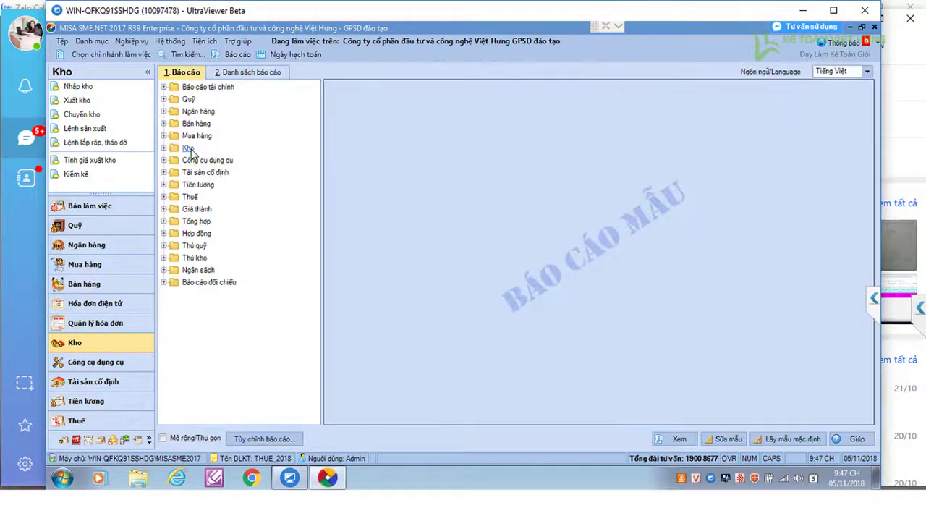
double_click(188, 148)
click(230, 162)
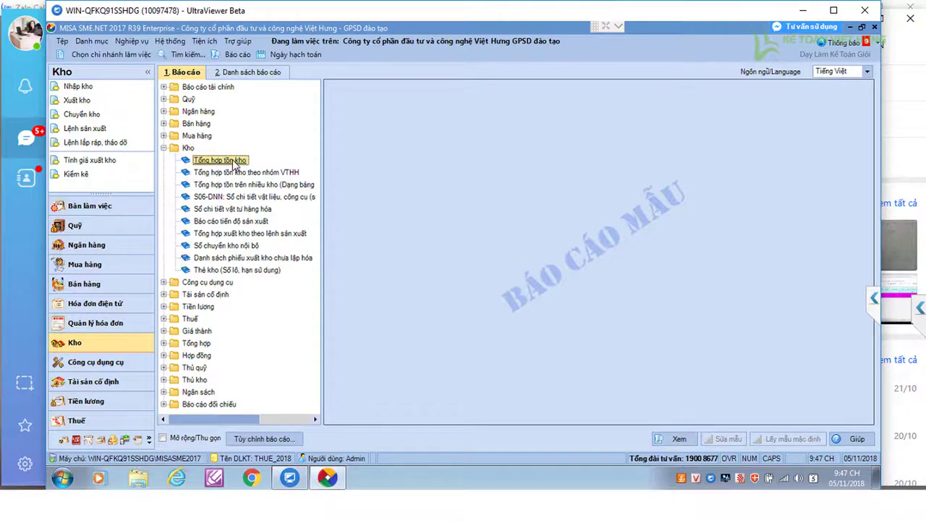
double_click(232, 161)
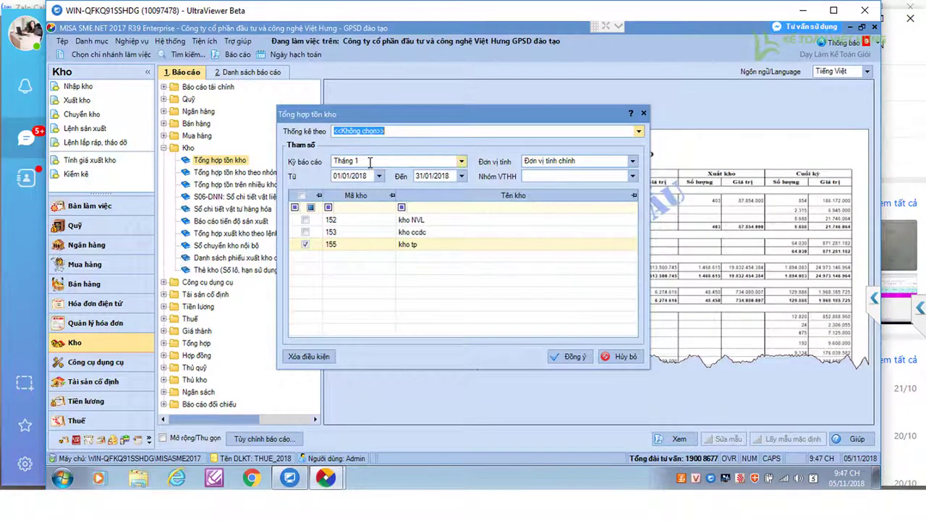
drag(370, 162, 335, 160)
key(shift+Tab)
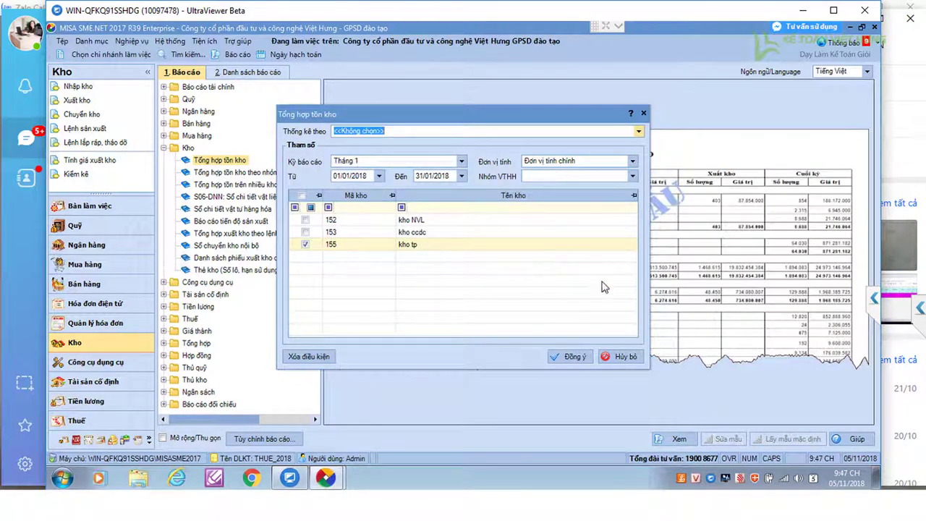
drag(366, 161, 329, 163)
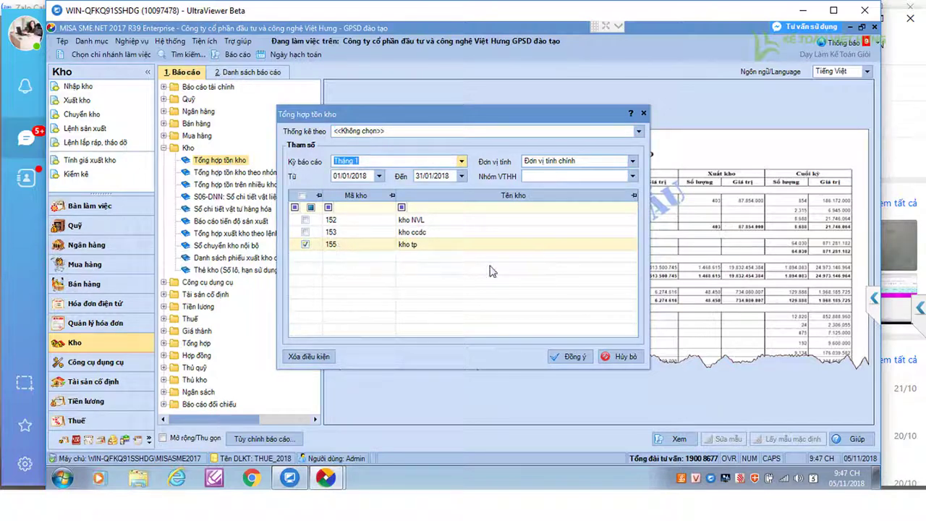
click(569, 357)
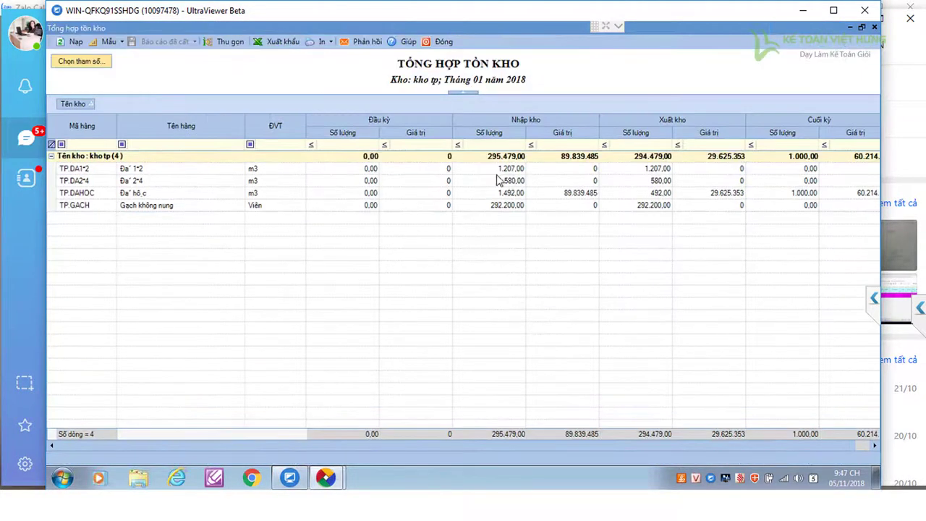
Examine the receipt and issue quantities and values of TP.DAHOC in the inventory summary
click(139, 194)
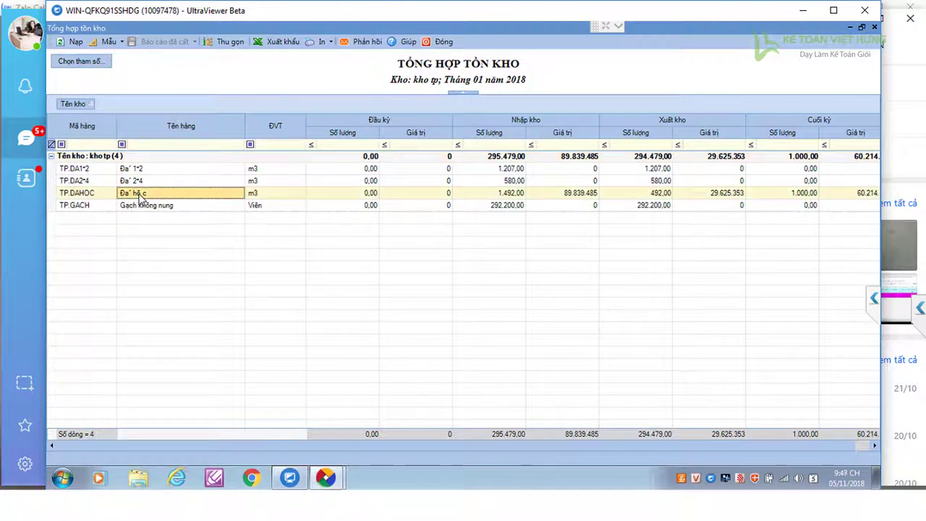
click(564, 199)
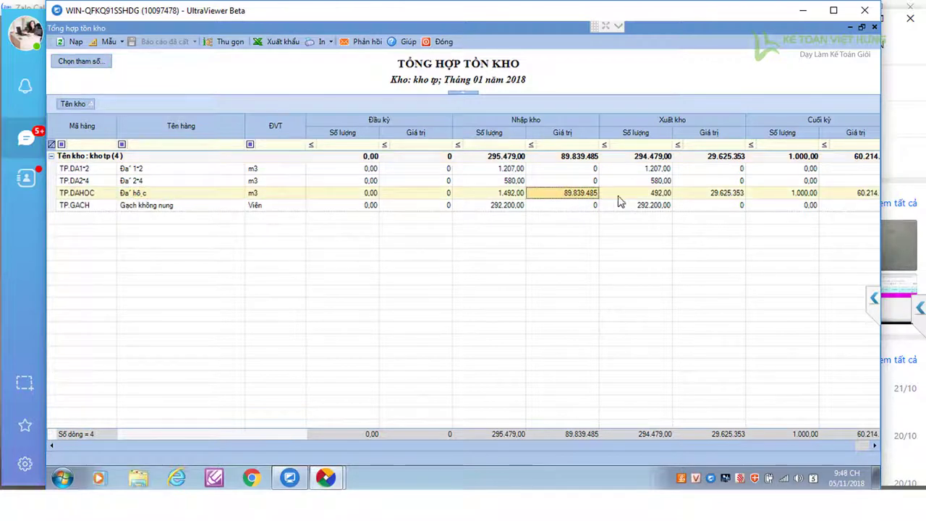
click(724, 196)
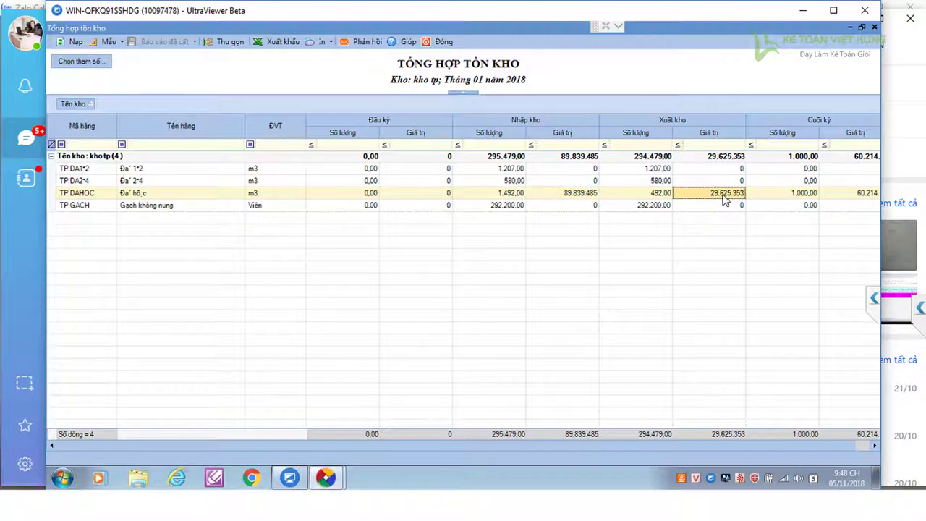
click(579, 199)
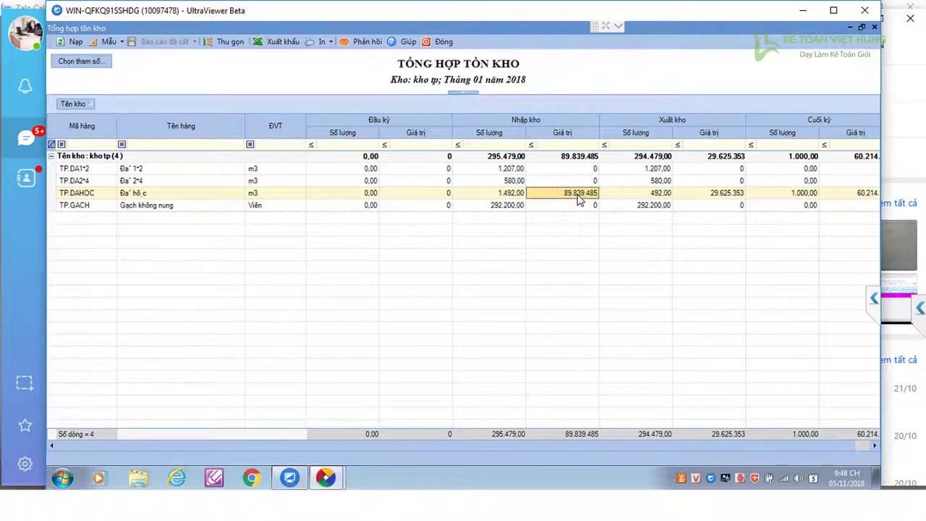
click(519, 198)
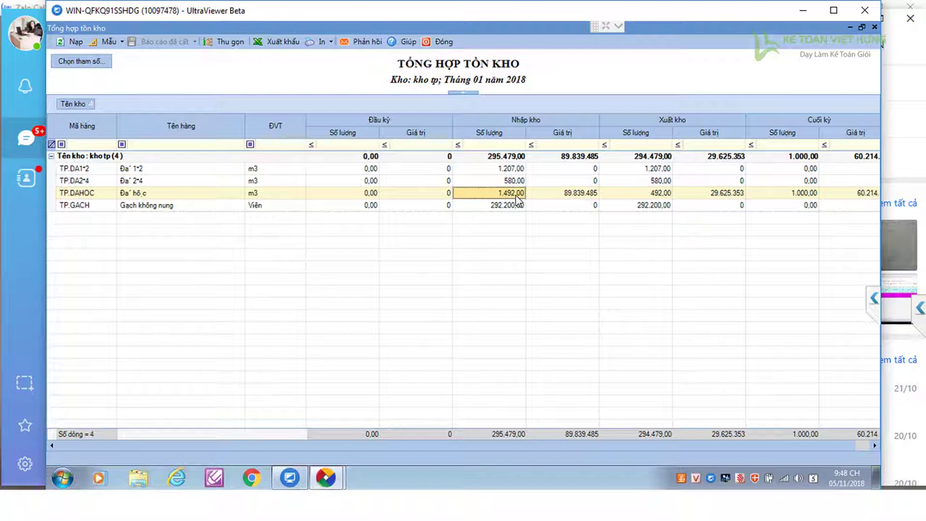
click(642, 196)
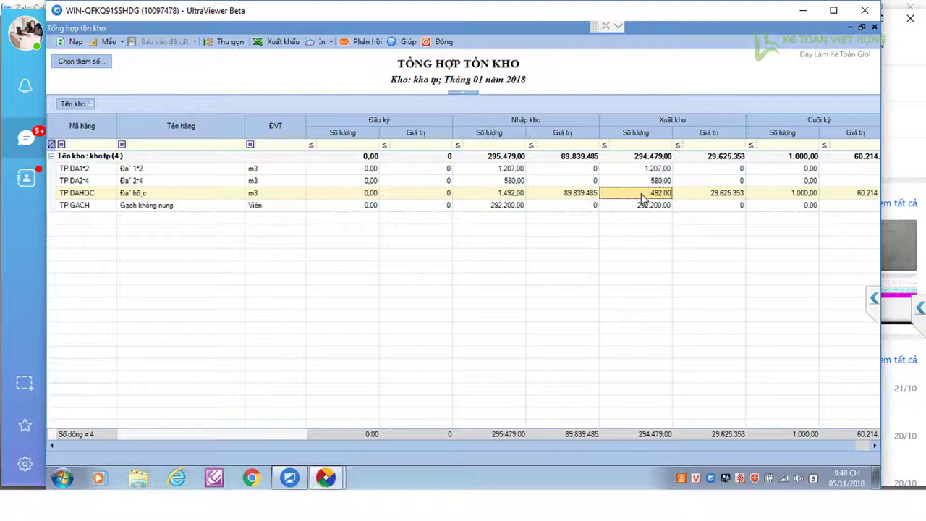
click(706, 198)
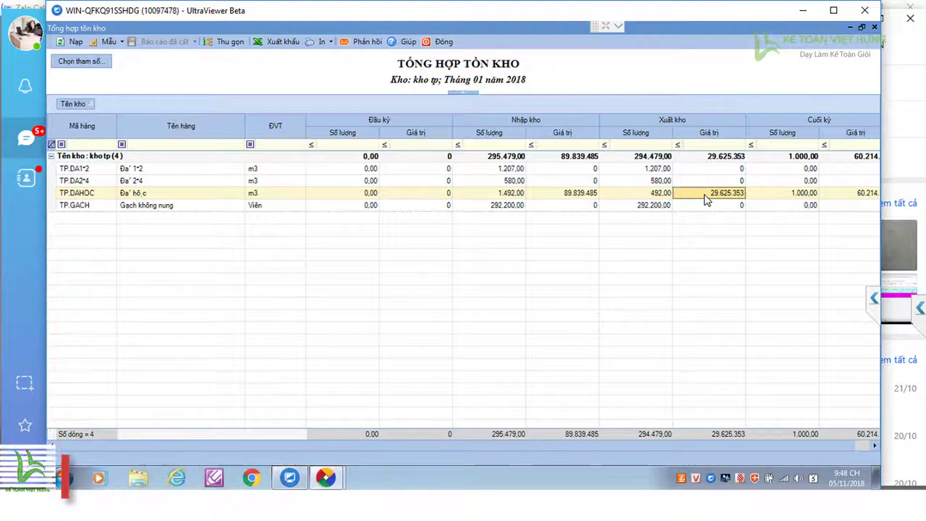
Compare TP.DAHOC's closing stock with its received and issued quantities, check the closing value, and close the report
click(780, 194)
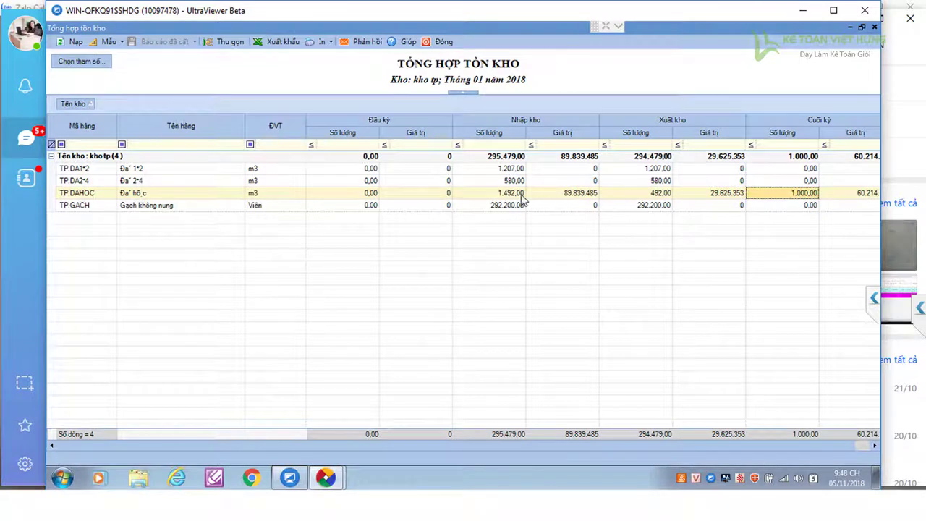
click(508, 194)
click(651, 194)
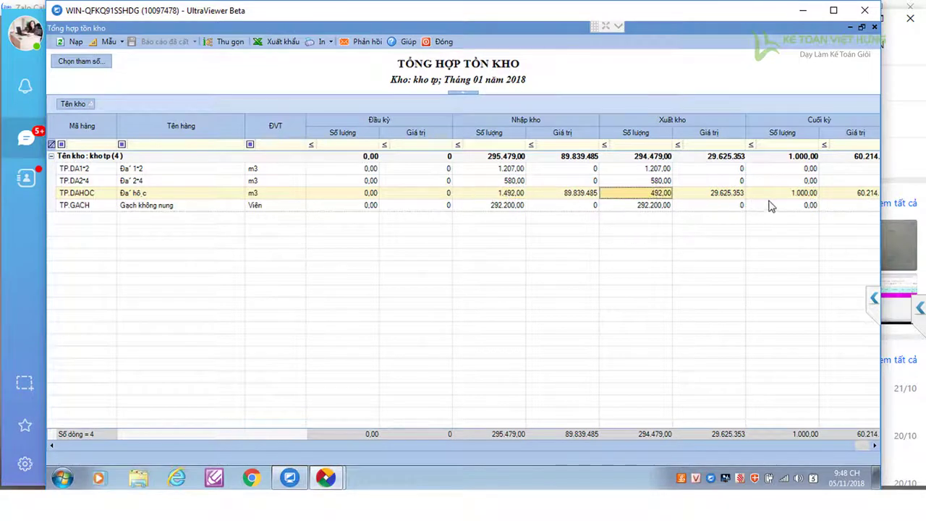
click(793, 194)
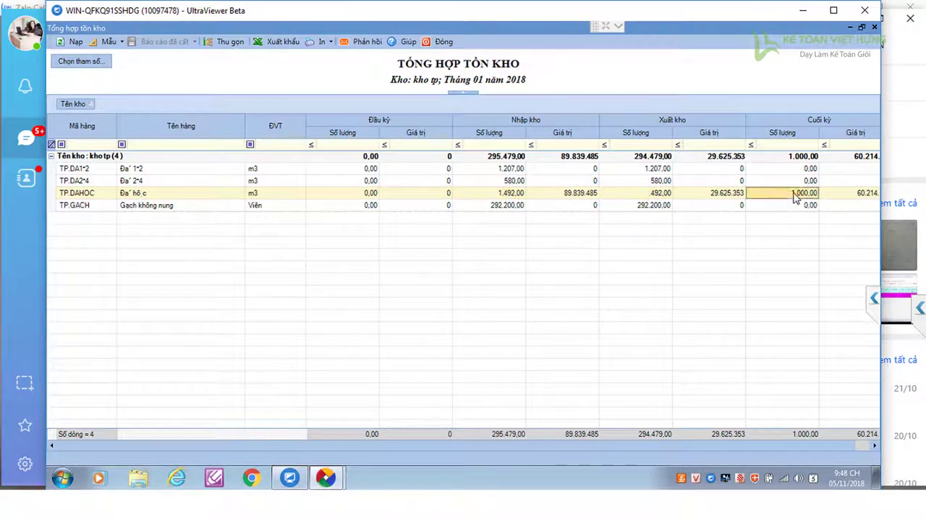
click(853, 196)
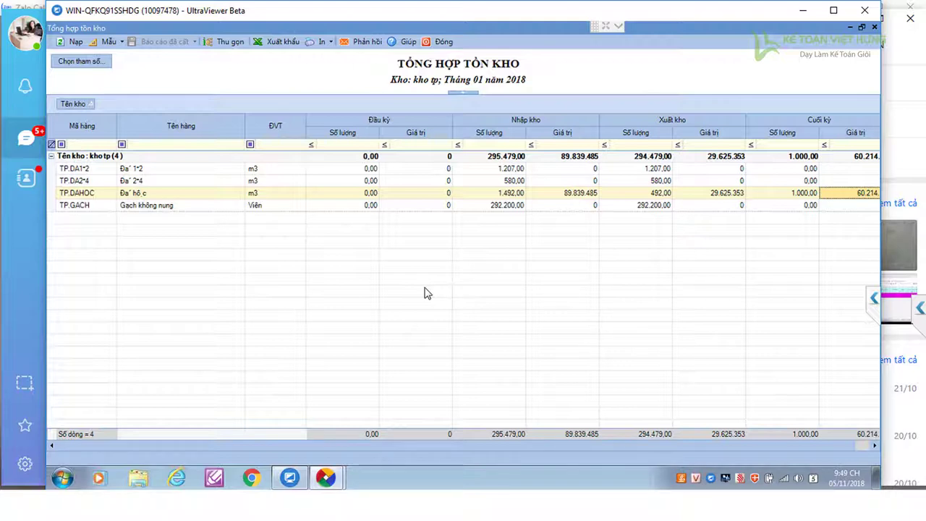
click(444, 41)
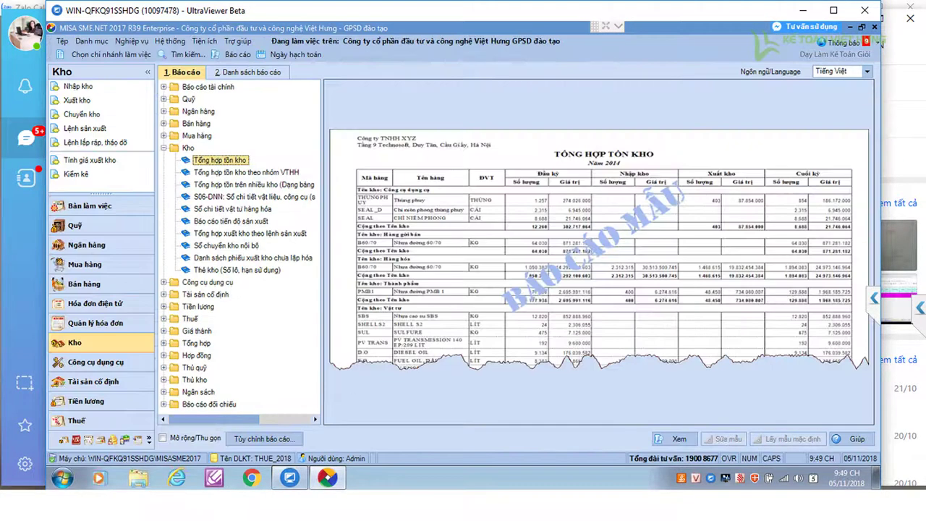
Generate the Tổng hợp bán hàng report by Mặt hàng for TP.DAHOC in group TP, period Tháng 1, 01/01/2018 to 31/01/2018
click(207, 127)
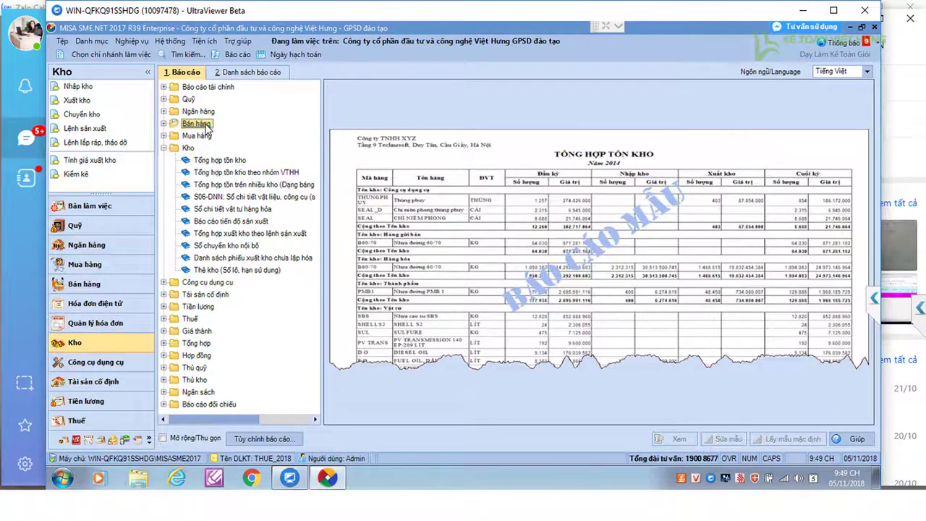
double_click(207, 127)
click(239, 137)
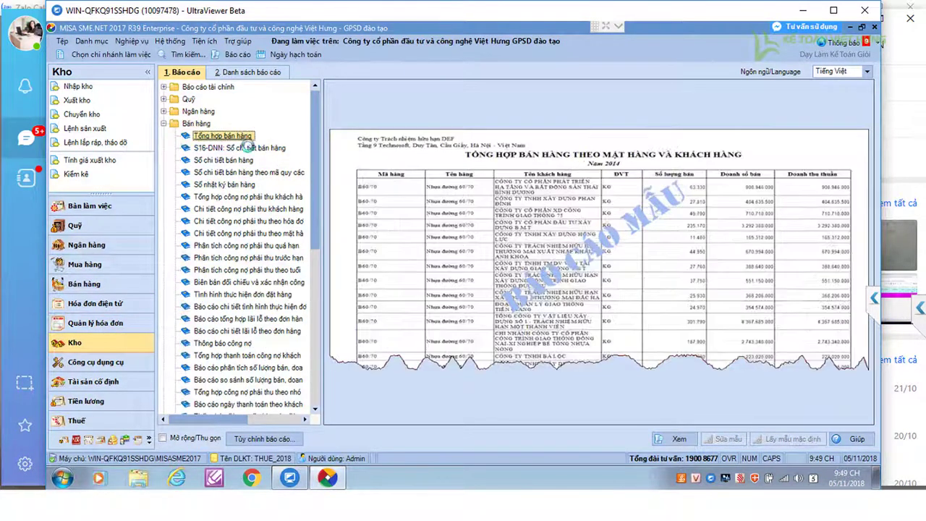
double_click(241, 137)
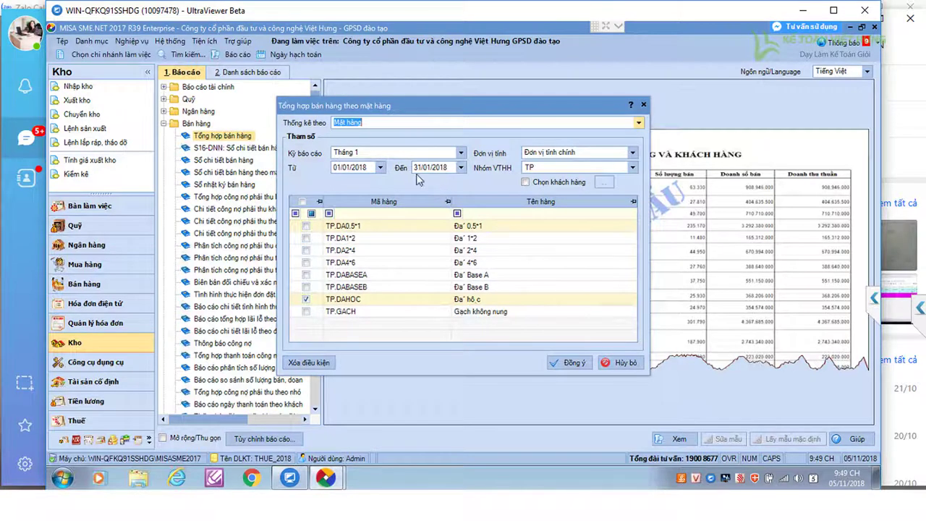
click(370, 153)
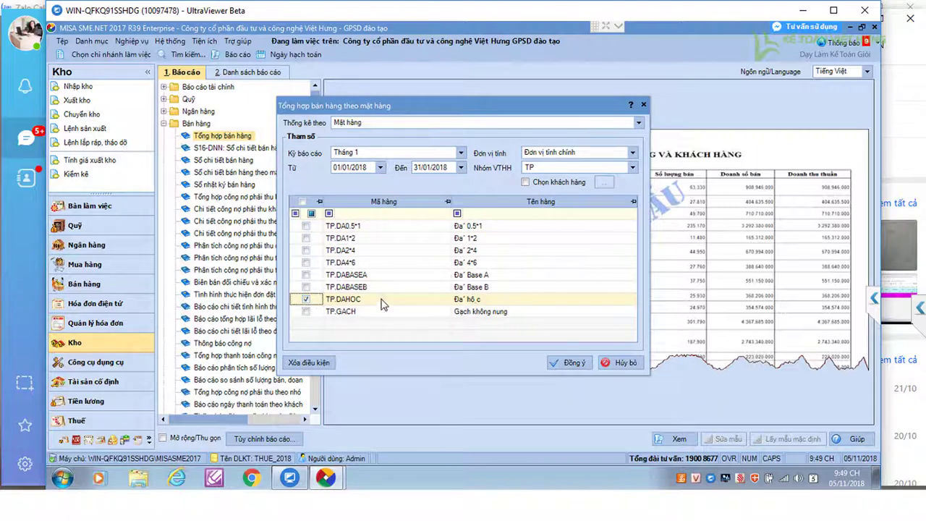
click(571, 364)
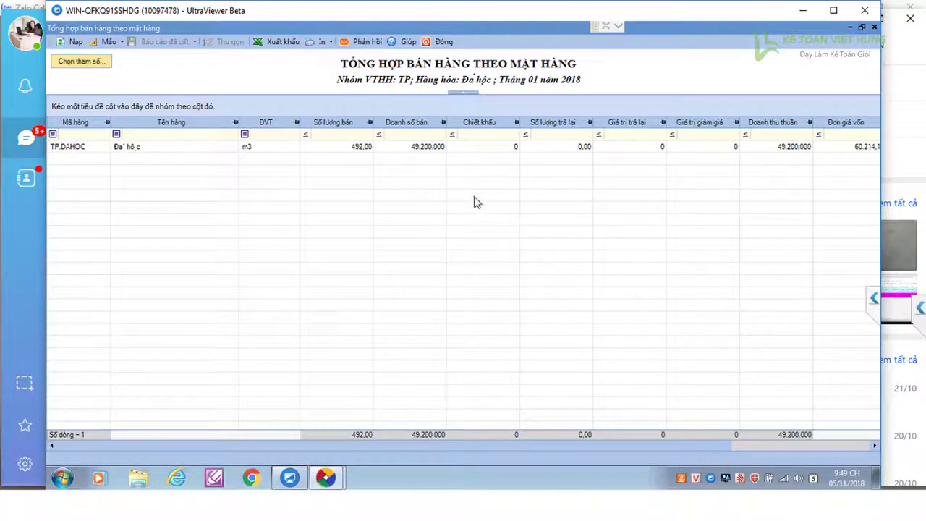
Examine the sales revenue, unit cost and gross profit of TP.DAHOC in the sales summary
click(421, 148)
click(841, 146)
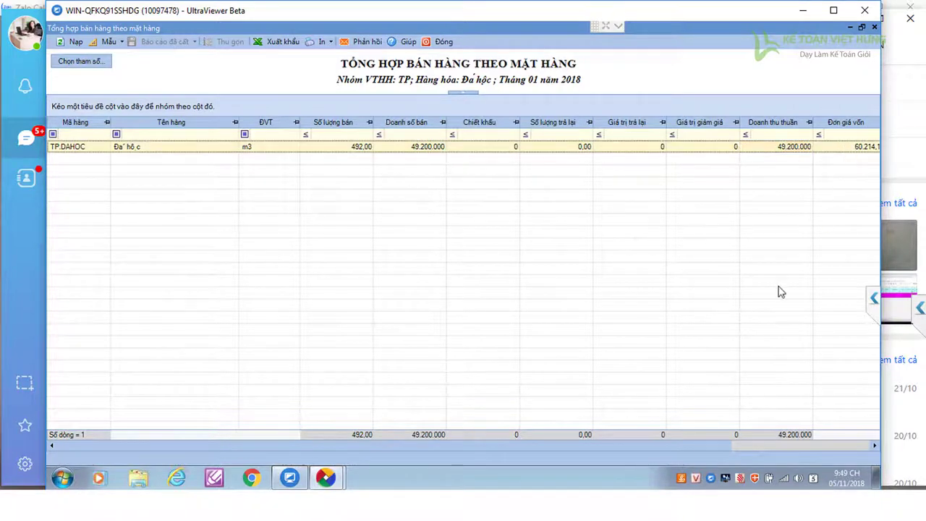
drag(608, 448, 793, 397)
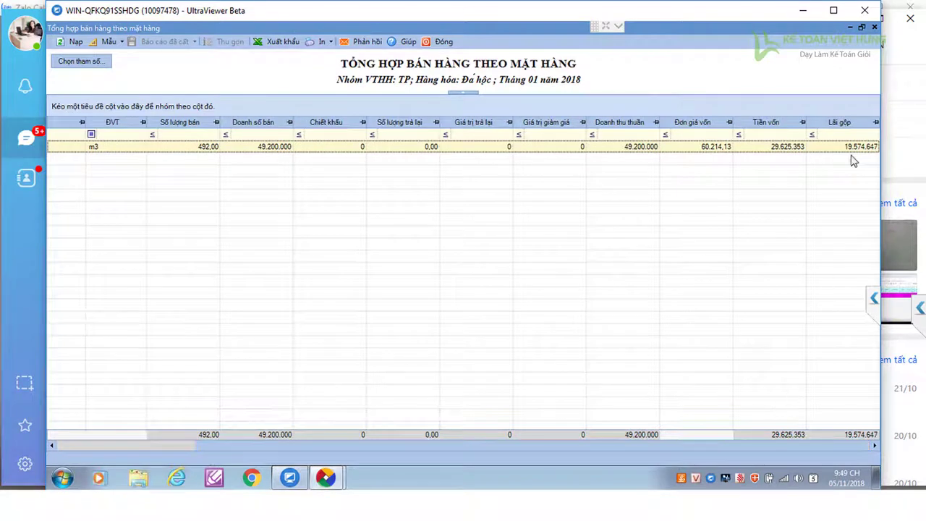
click(853, 149)
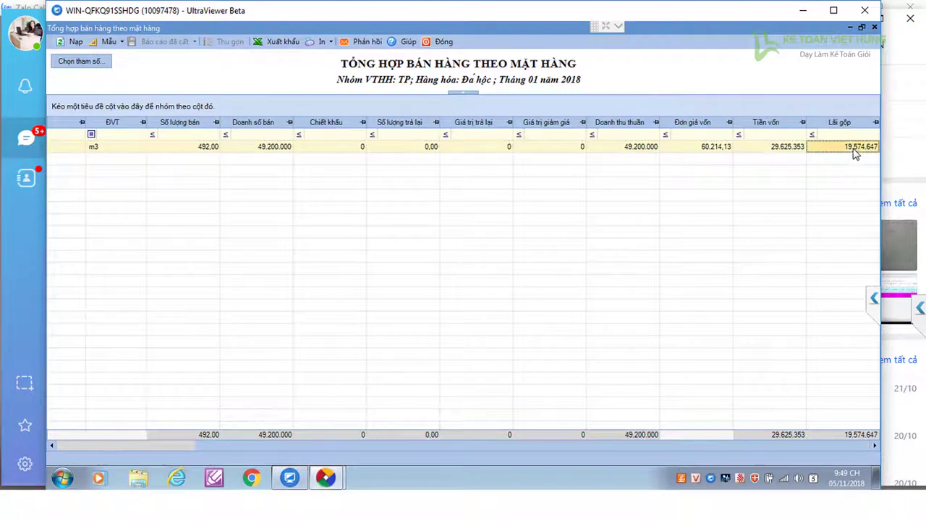
click(721, 149)
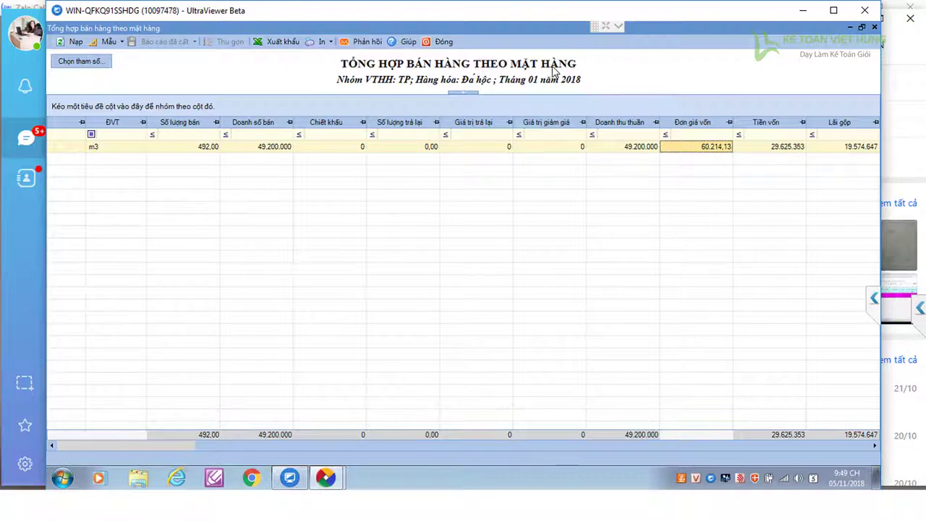
click(842, 149)
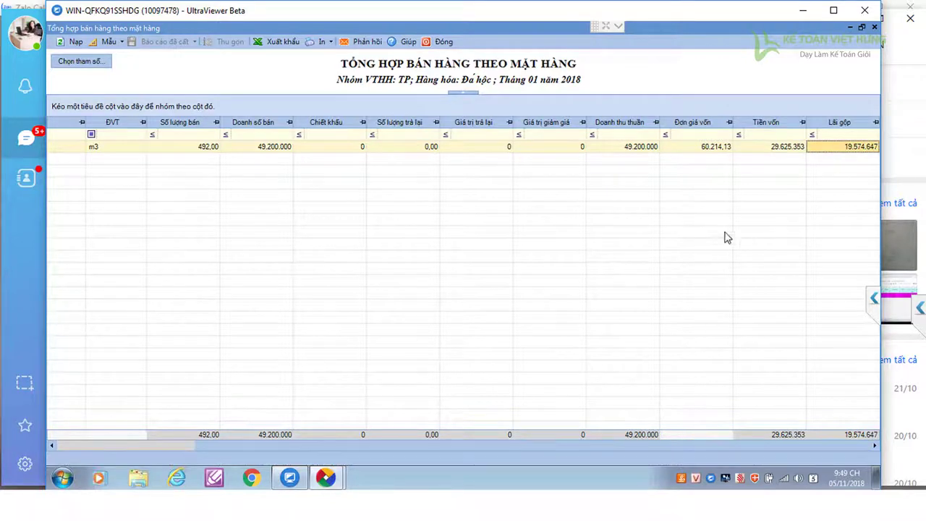
Add the Tỷ lệ lãi gộp (%) column to the sales summary layout, check TP.DAHOC's gross profit ratio, and close the report
right_click(742, 210)
click(773, 298)
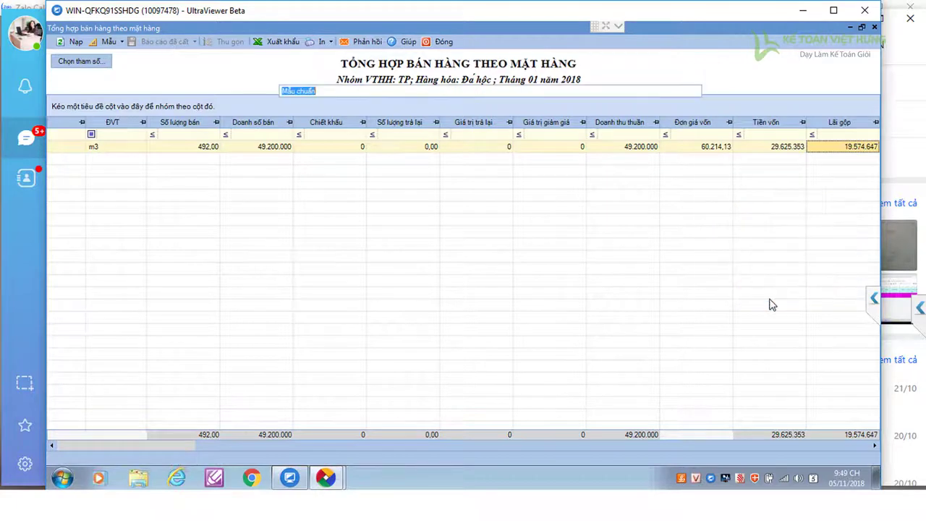
click(630, 412)
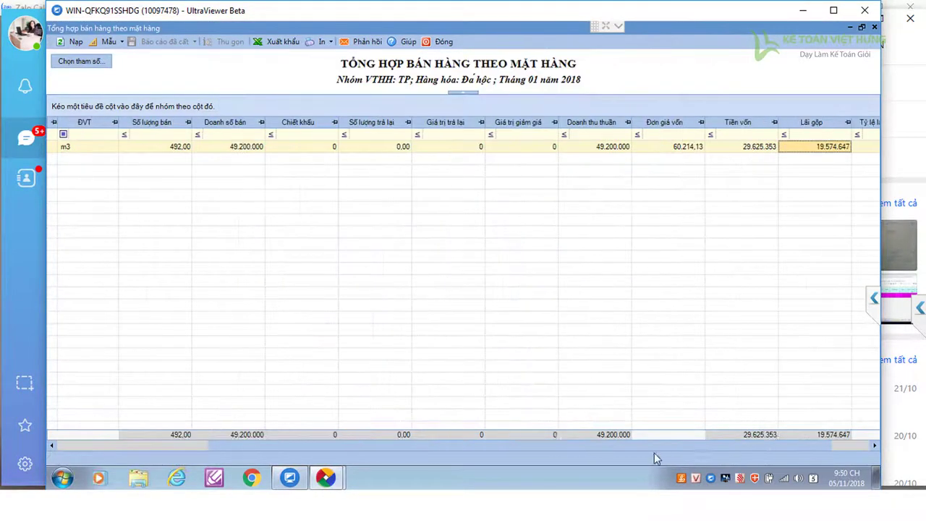
drag(726, 449, 761, 441)
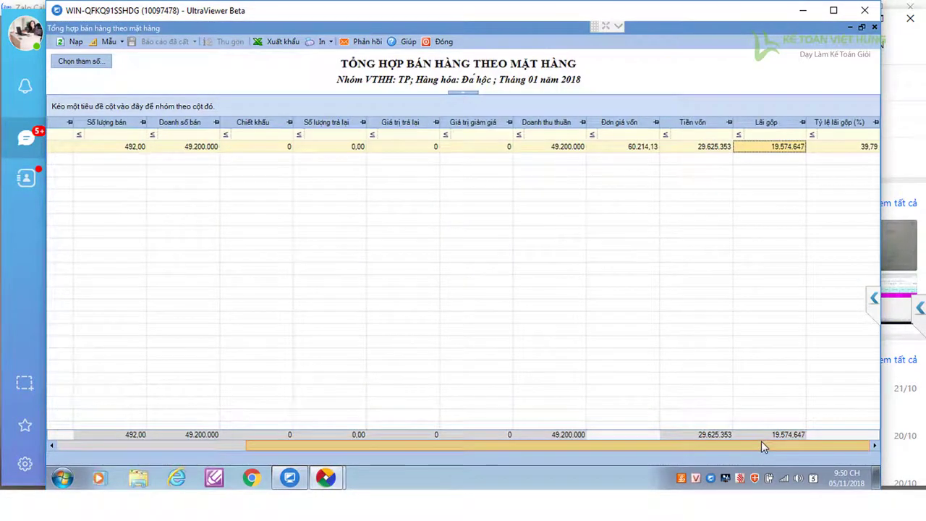
click(859, 148)
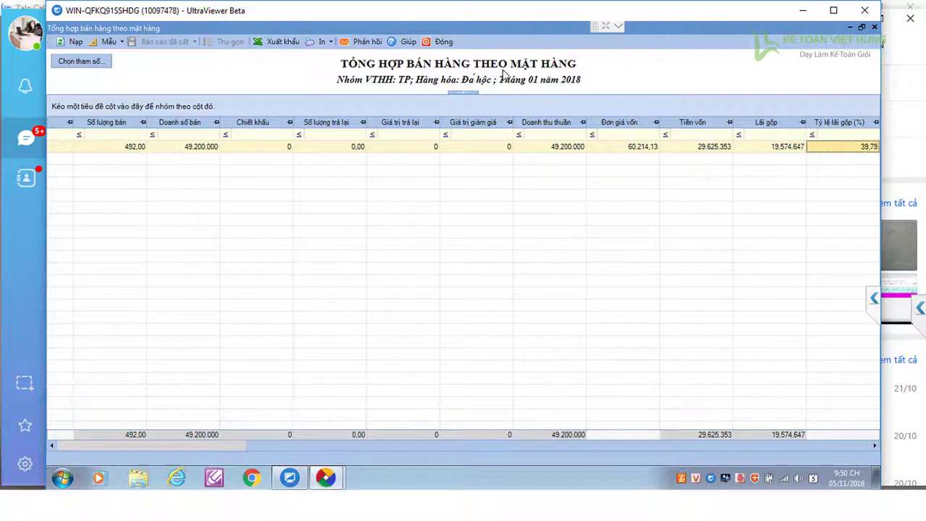
click(438, 43)
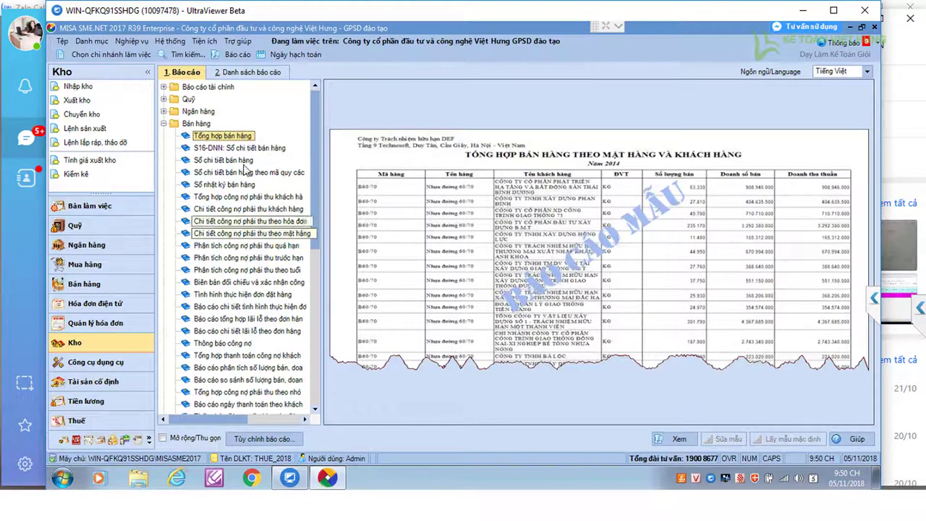
Open the parameters of the Bảng tính giá thành report from the Giá thành report group
click(164, 123)
click(164, 148)
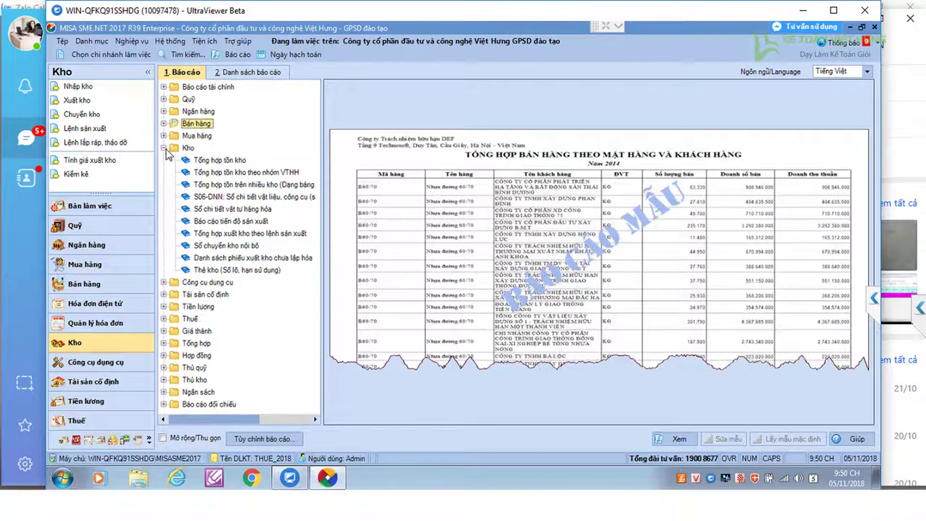
click(164, 147)
double_click(197, 208)
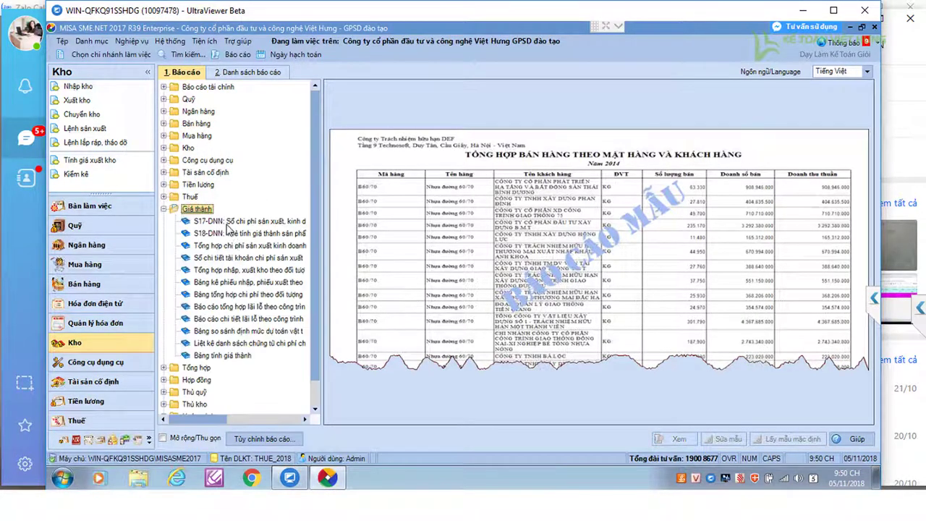
double_click(223, 355)
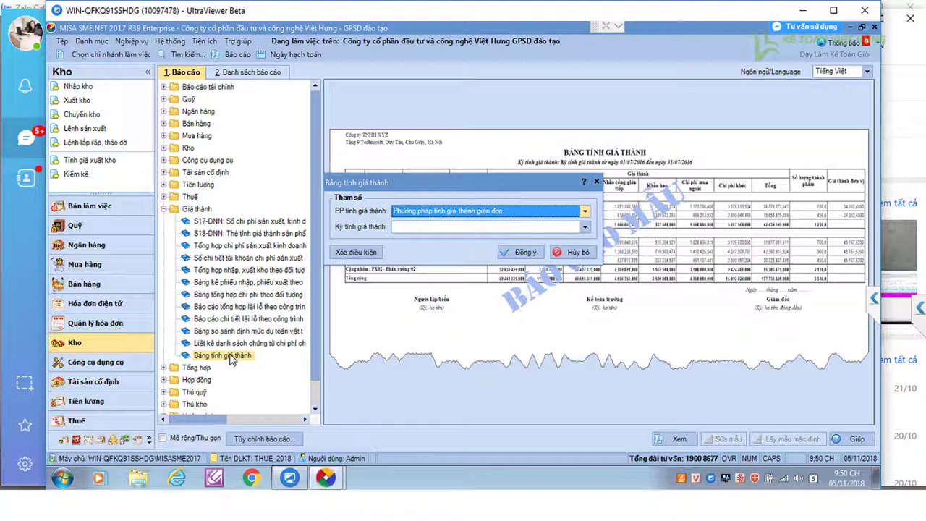
Generate the costing table with Phương pháp tính giá thành hệ số, tỷ lệ for the period GT sx đá hôôc tháng 01
click(585, 211)
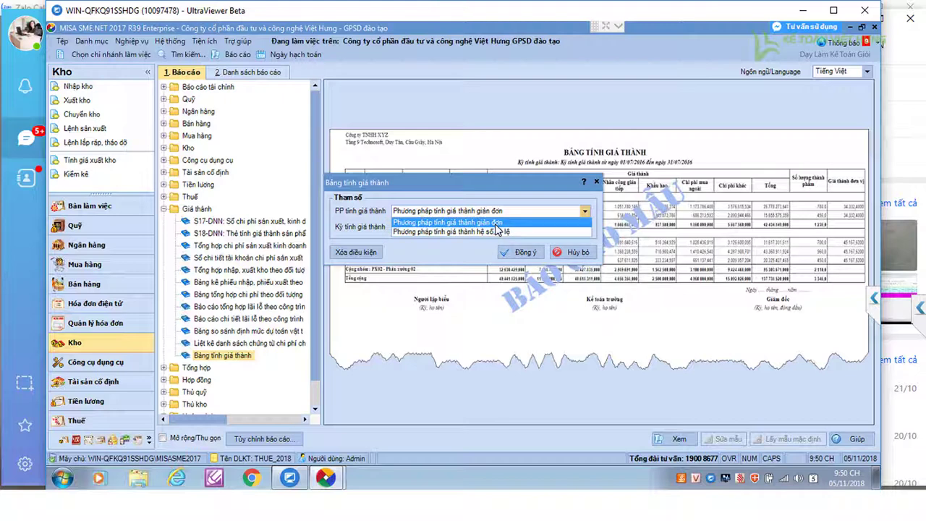
click(499, 232)
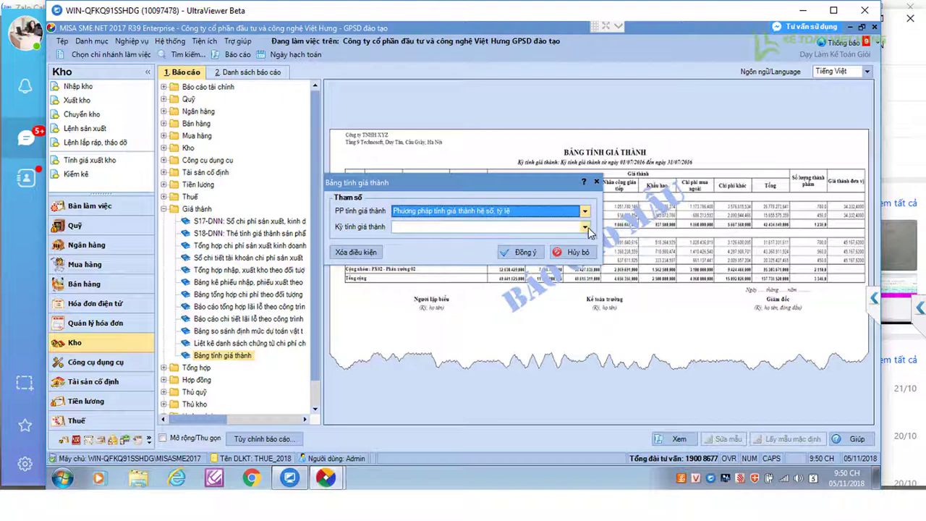
click(524, 241)
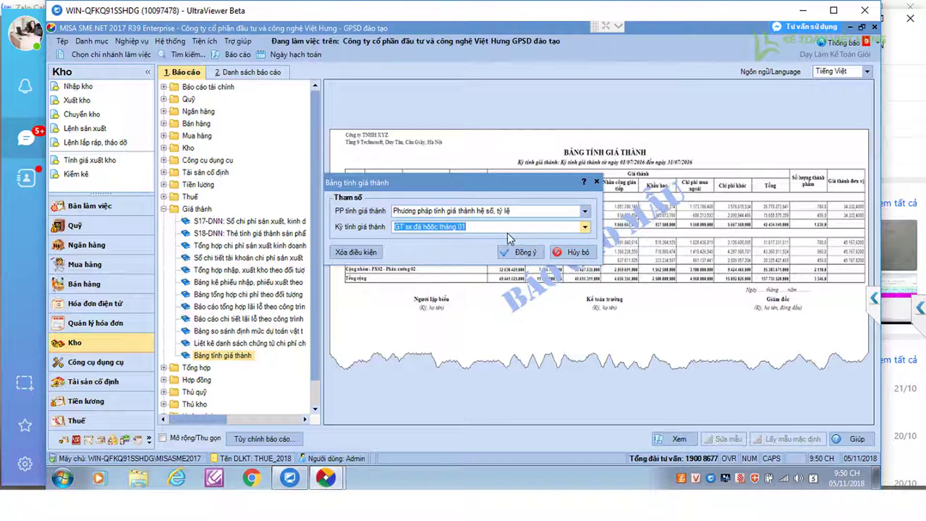
click(521, 253)
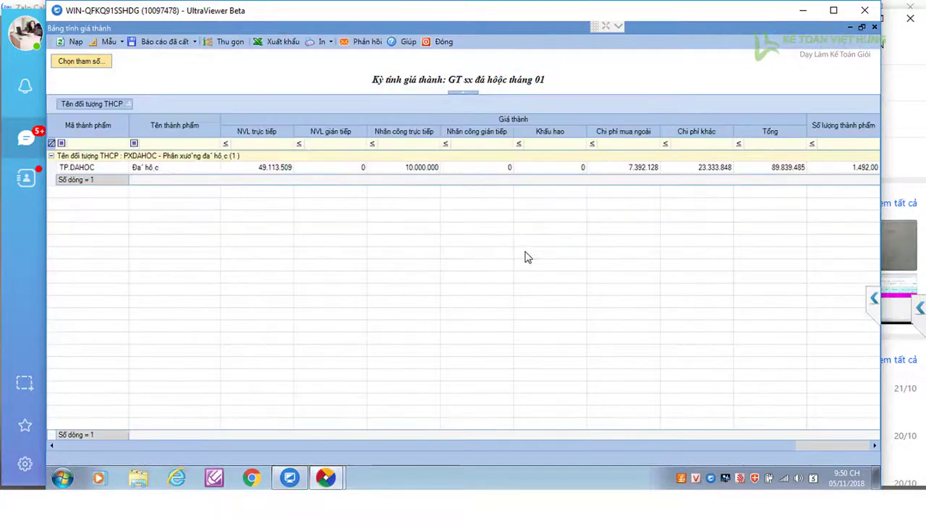
Examine TP.DAHOC's material, labour, outside-service and other costs, total and finished quantity, and export the costing table to Excel
scroll(681, 444, right, 1)
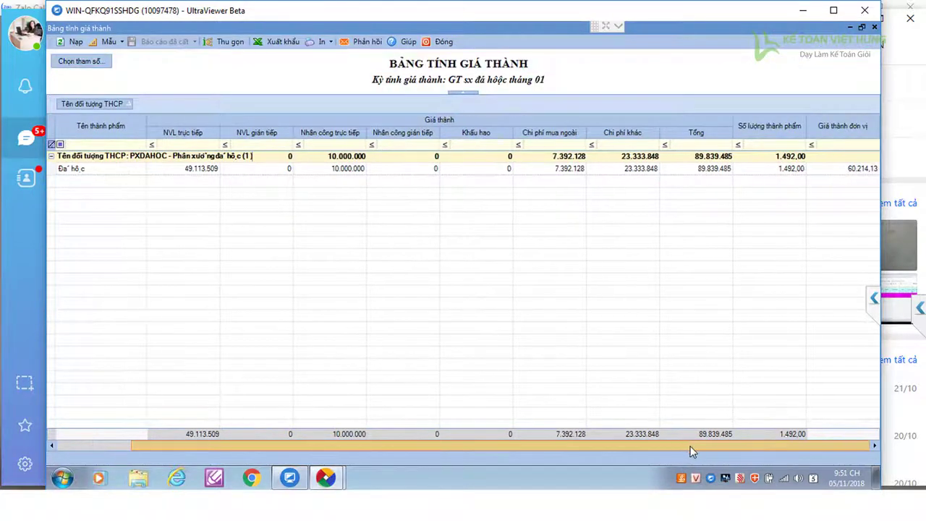
click(351, 169)
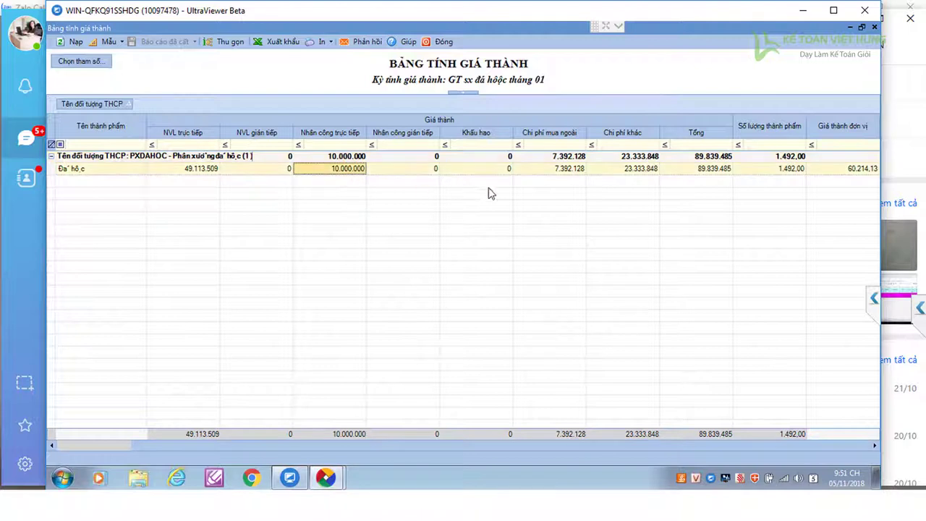
click(568, 171)
click(640, 169)
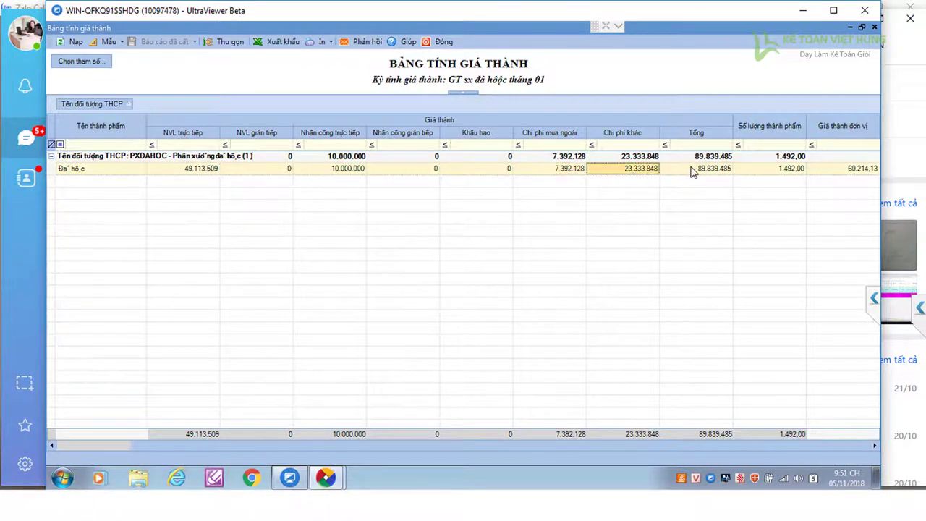
click(693, 169)
click(773, 169)
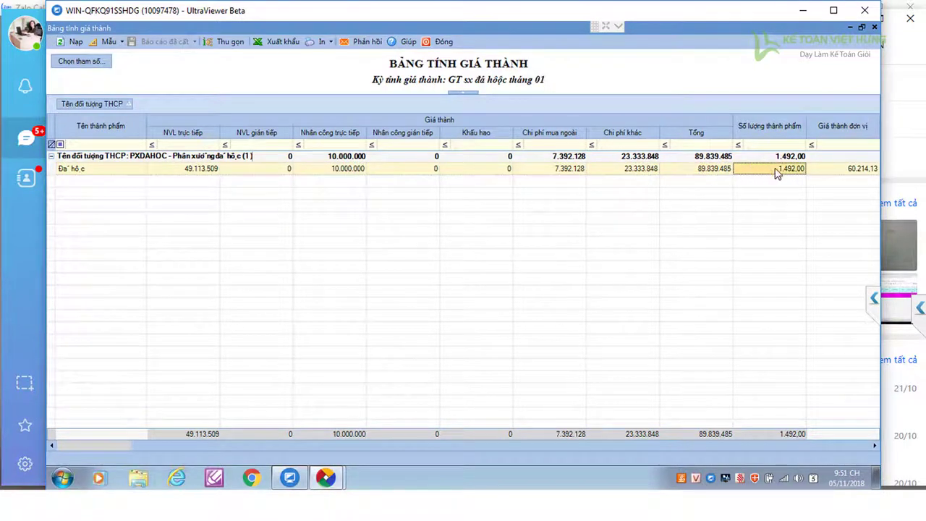
click(187, 171)
click(283, 41)
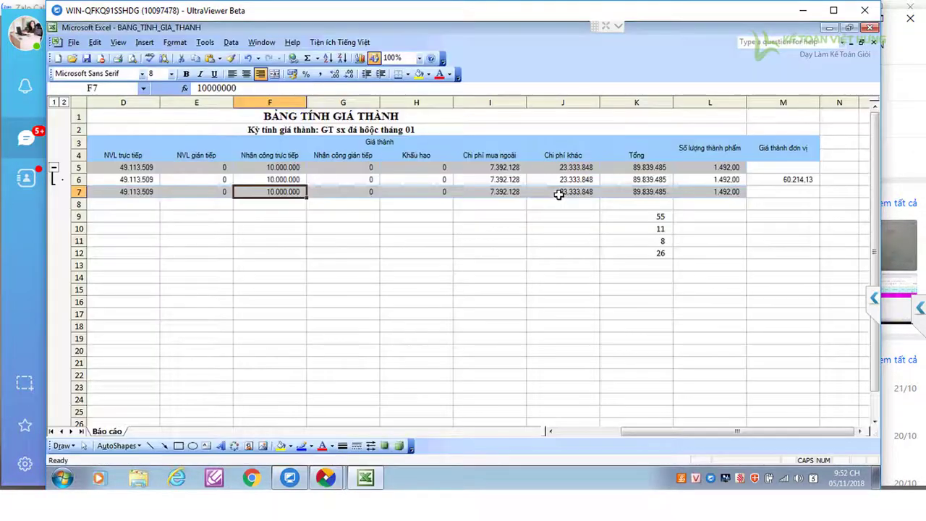
Compare the Nhân công trực tiếp and Chi phí khác totals in the exported BANG_TINH_GIA_THANH sheet, and switch back to the MISA SME.NET report list
click(559, 194)
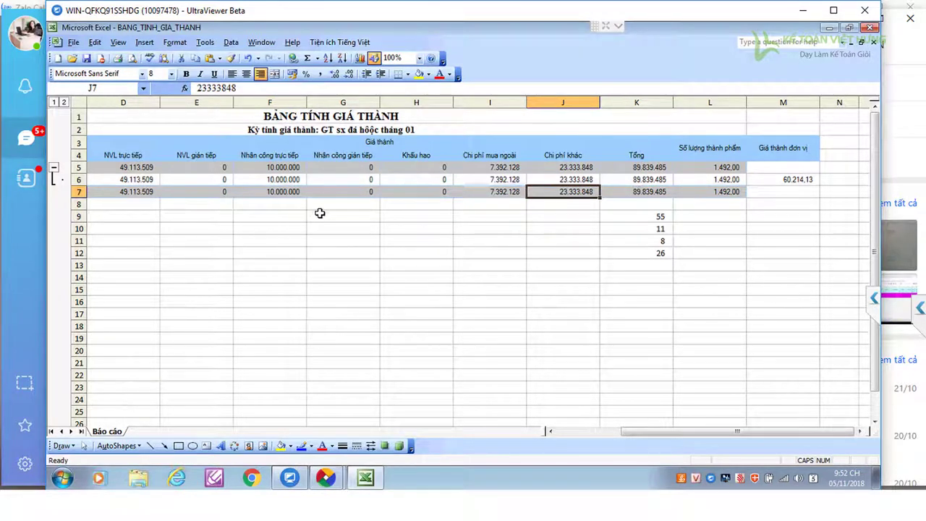
click(265, 193)
click(567, 193)
click(567, 203)
click(574, 192)
mouse_move(327, 478)
click(463, 457)
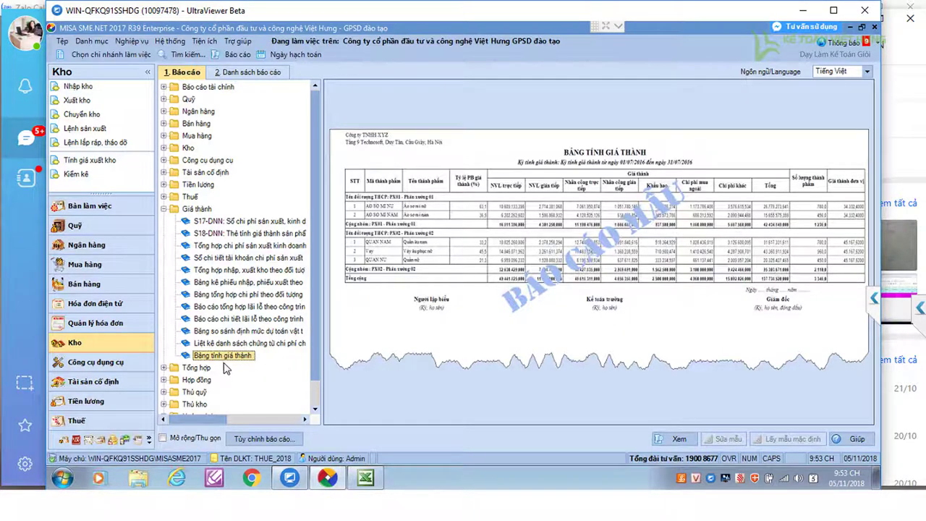